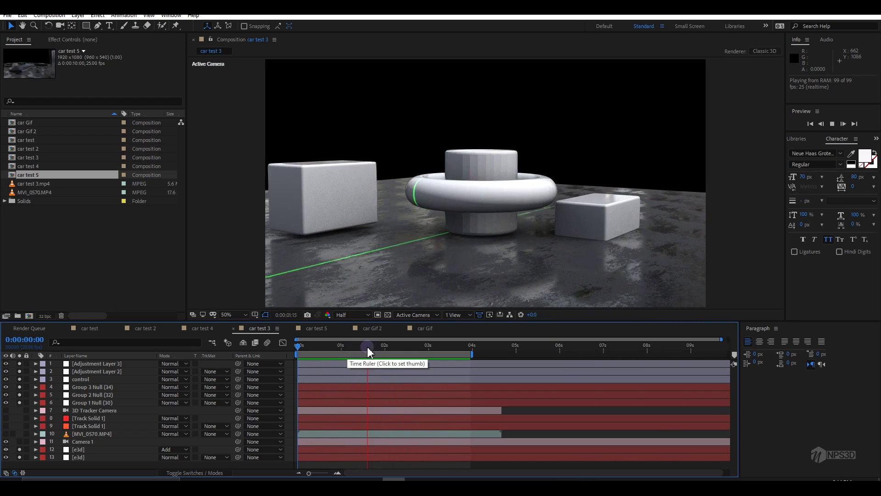
- Preview the car test 5 composition to watch the red laser streaks sweep the wet floor
left_click(383, 347)
left_click(317, 330)
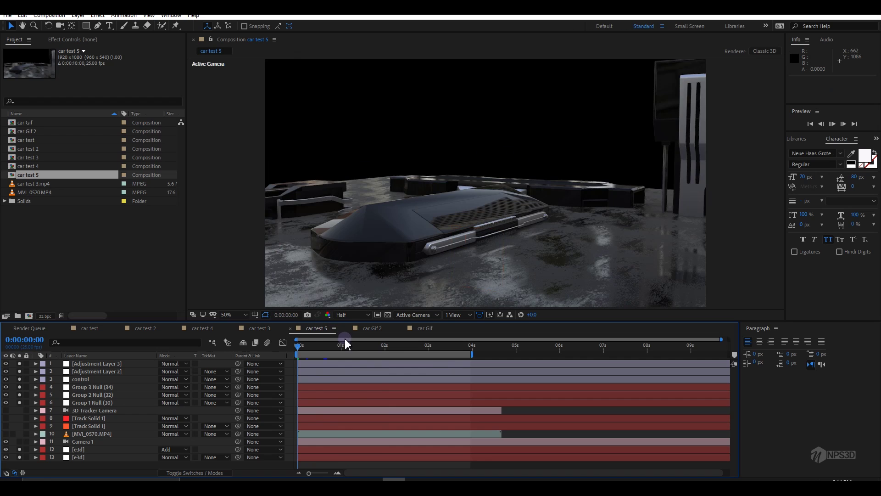
key("space")
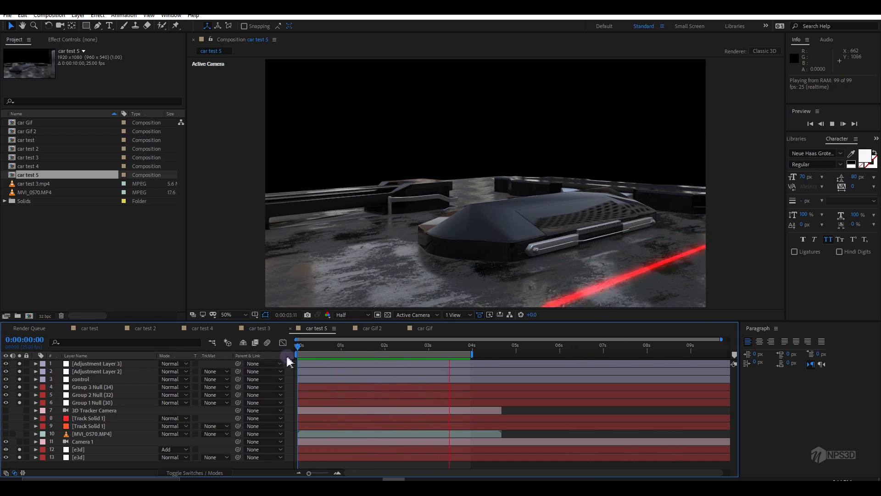
- Duplicate the car test 3 composition as car test 6 and open it
left_click(269, 329)
left_click(201, 328)
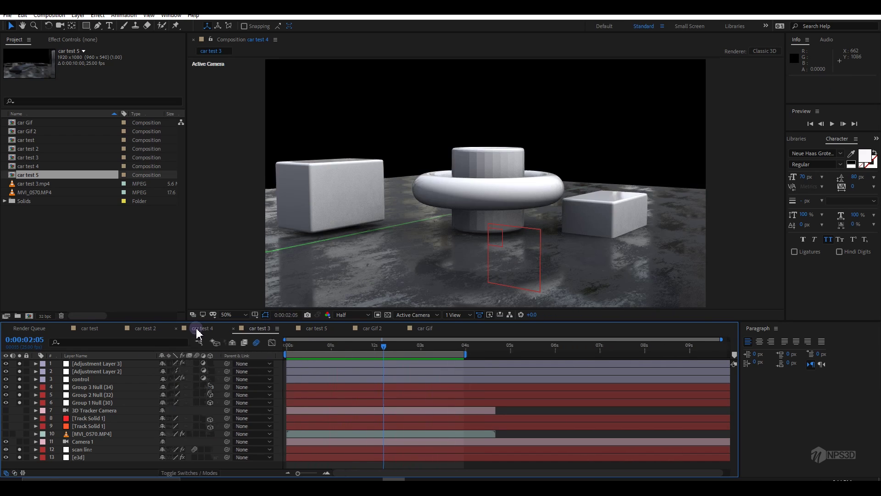
left_click(255, 330)
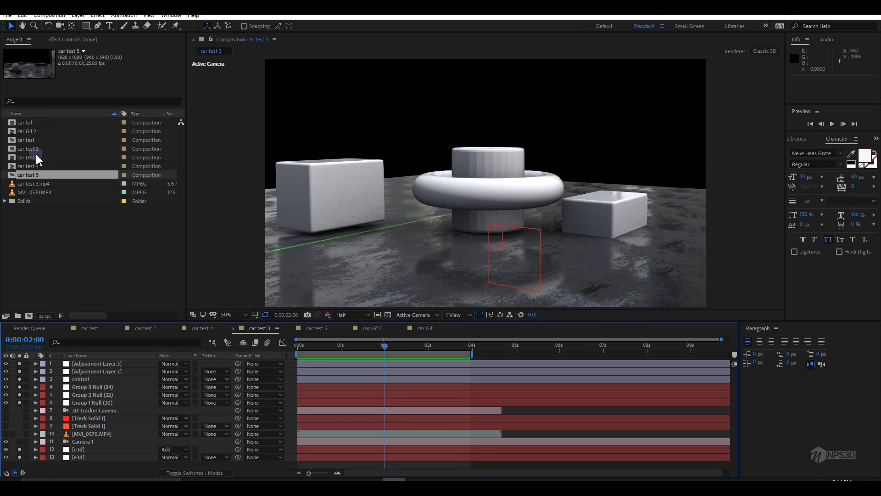
left_click(28, 157)
left_click(246, 315)
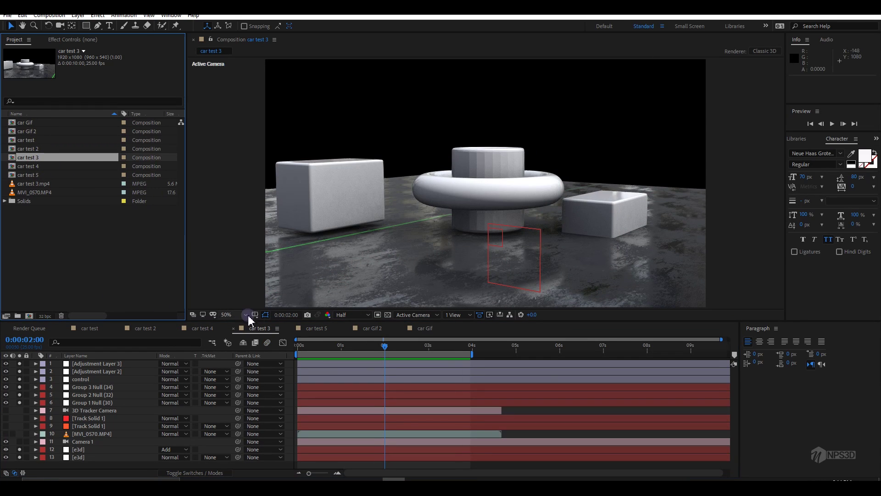
key("ctrl+d")
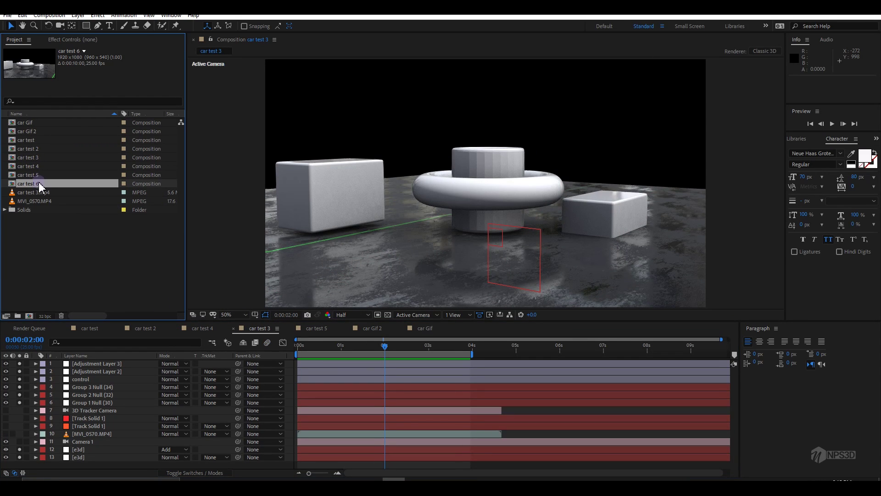
double_click(39, 184)
- Delete the extra e3d layer in car test 6 and open its Element 3D Scene Setup
left_click(92, 449)
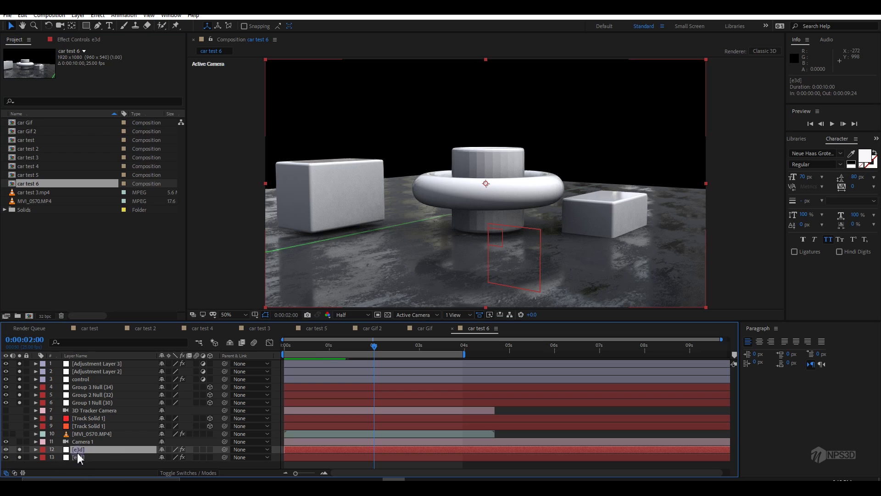
key("Delete")
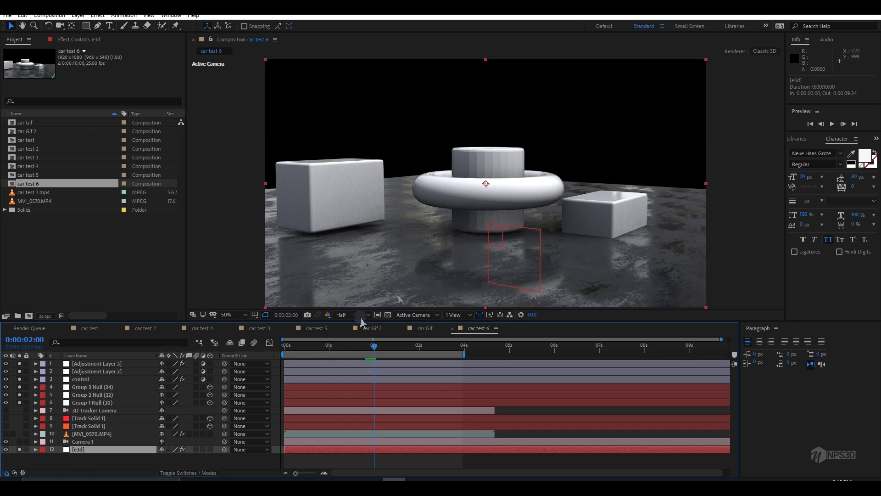
left_click(78, 39)
left_click(52, 78)
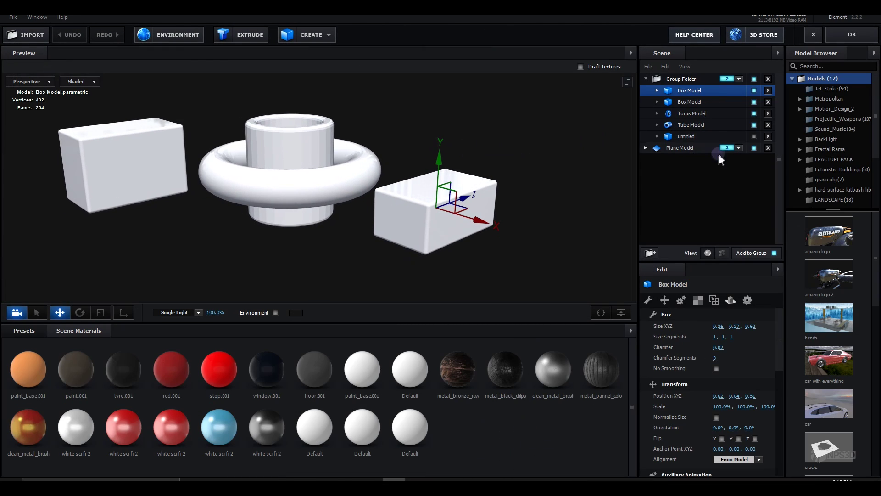
- Move the Plane Model into the Group Folder and remove the old box and torus models
left_click(682, 148)
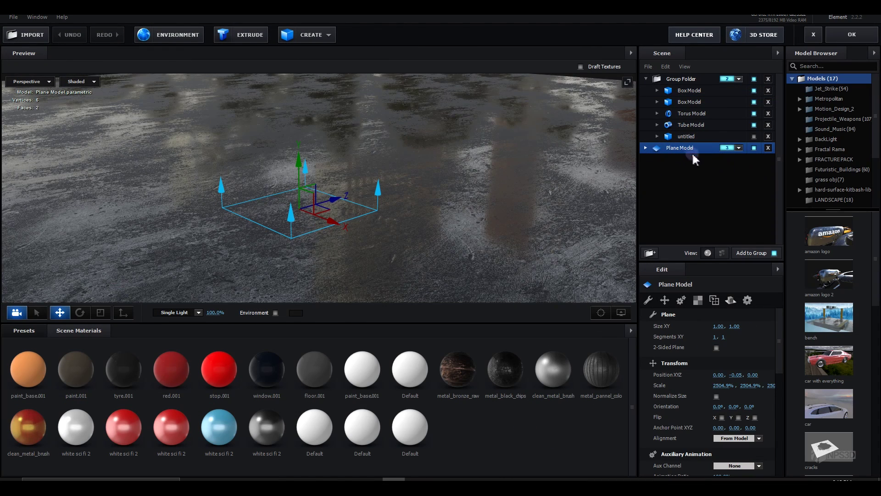
left_click_drag(693, 121, 692, 84)
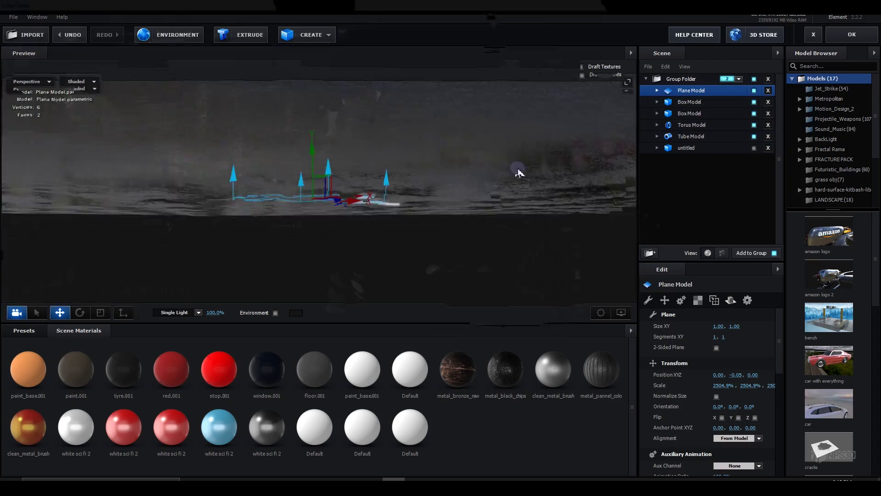
scroll(505, 186, "up", 3)
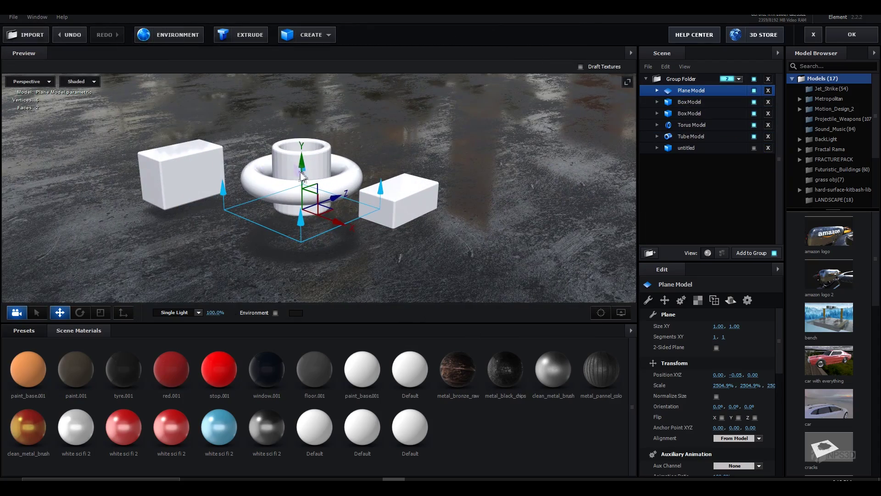
scroll(301, 175, "down", 2)
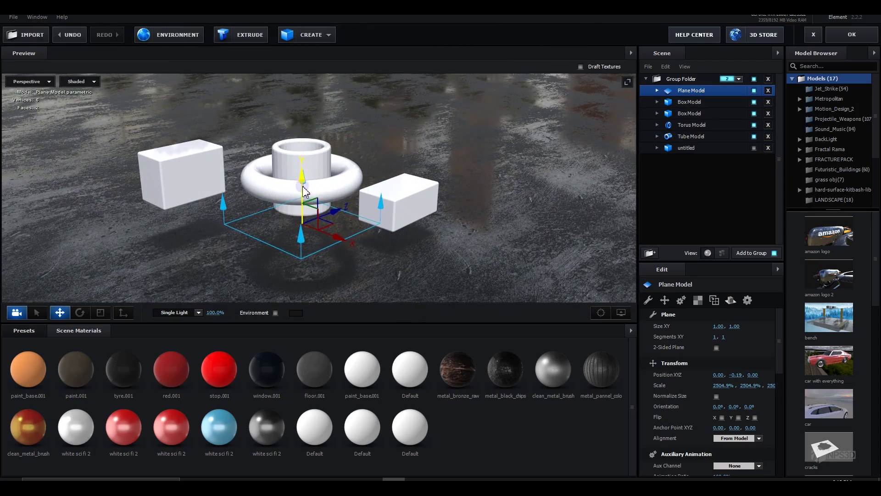
left_click_drag(301, 175, 436, 188)
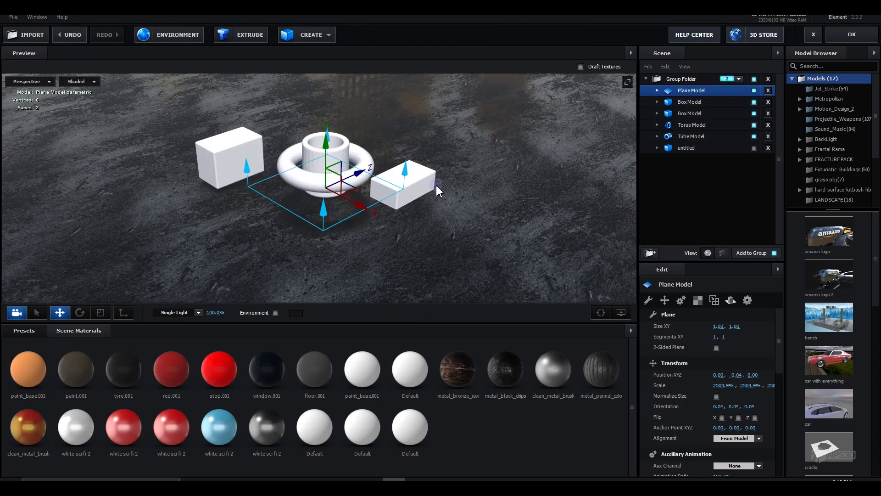
scroll(437, 186, "up", 2)
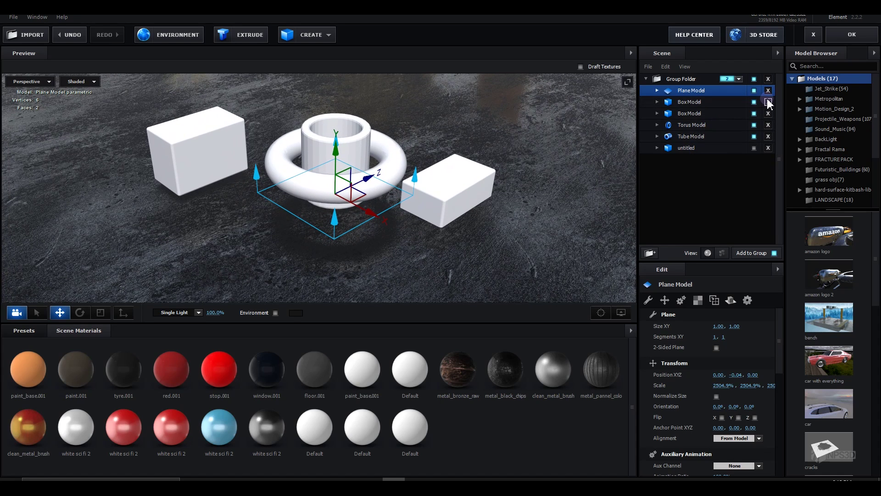
left_click(768, 101)
left_click(768, 101)
left_click(768, 102)
left_click(768, 102)
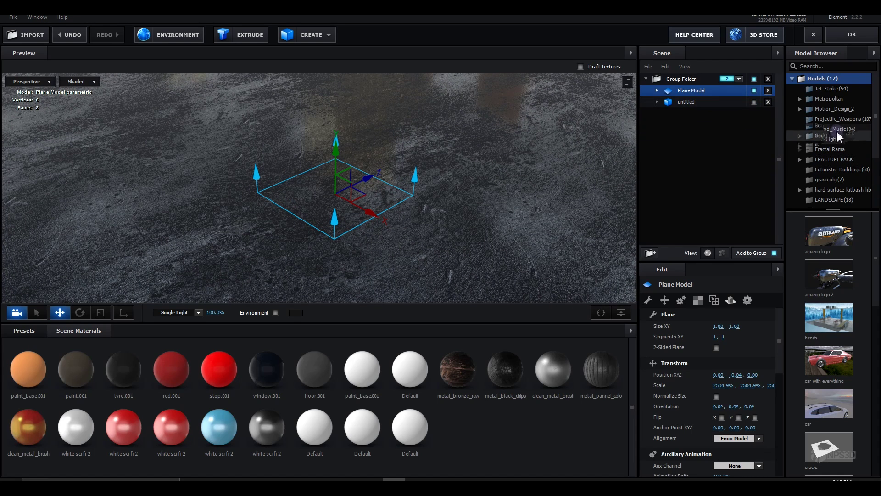
- Add a sphere dome and a tube with 70% internal radius placed left of the dome
double_click(831, 110)
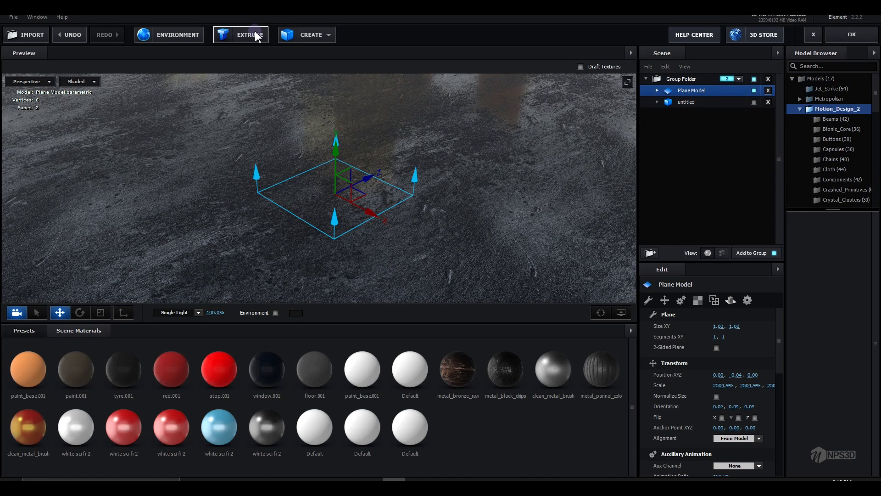
left_click(327, 34)
left_click(315, 55)
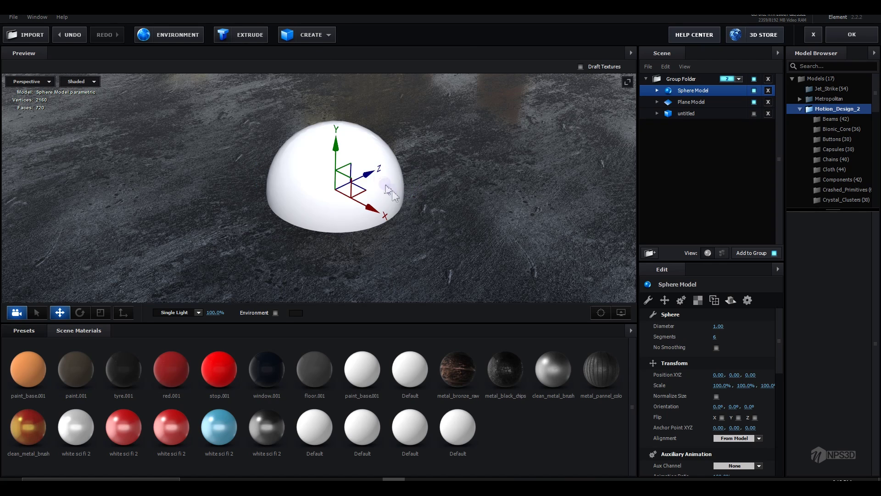
left_click(329, 36)
left_click(382, 56)
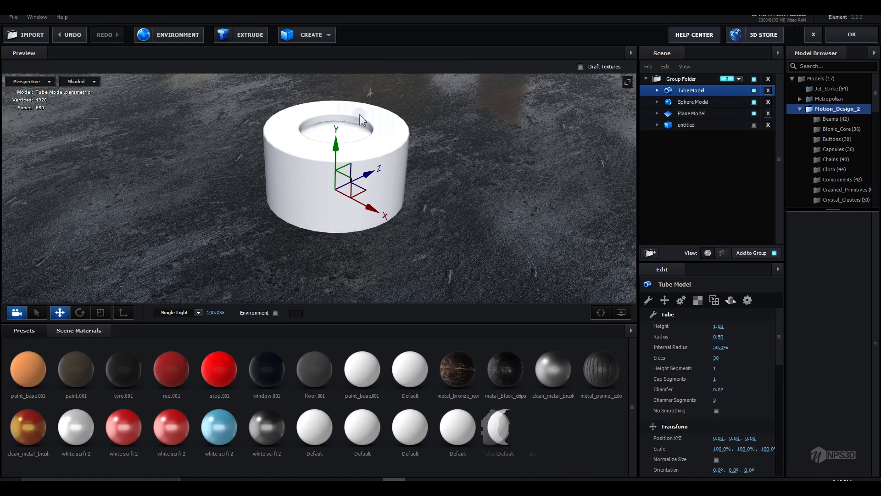
left_click_drag(724, 346, 695, 336)
left_click_drag(301, 192, 184, 195)
- Add Bionic_Core_01 to the right of the dome and Component_01 to its left
left_click(842, 129)
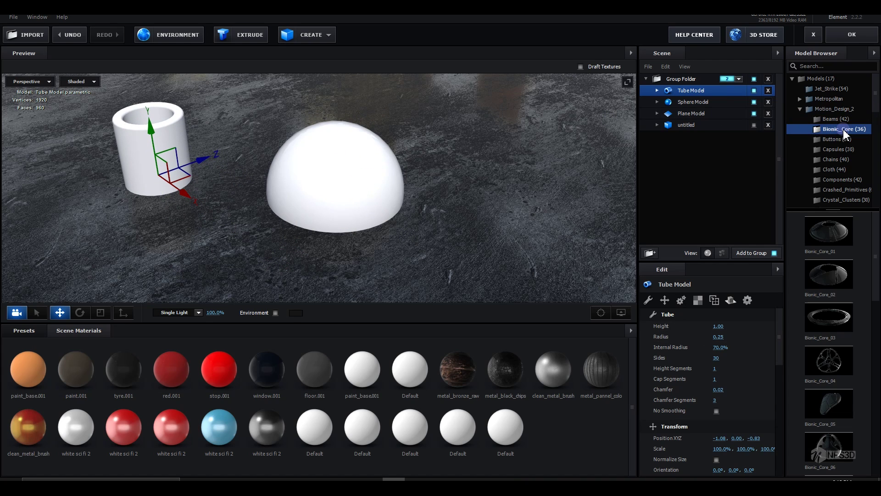
left_click(834, 228)
left_click_drag(393, 196, 468, 138)
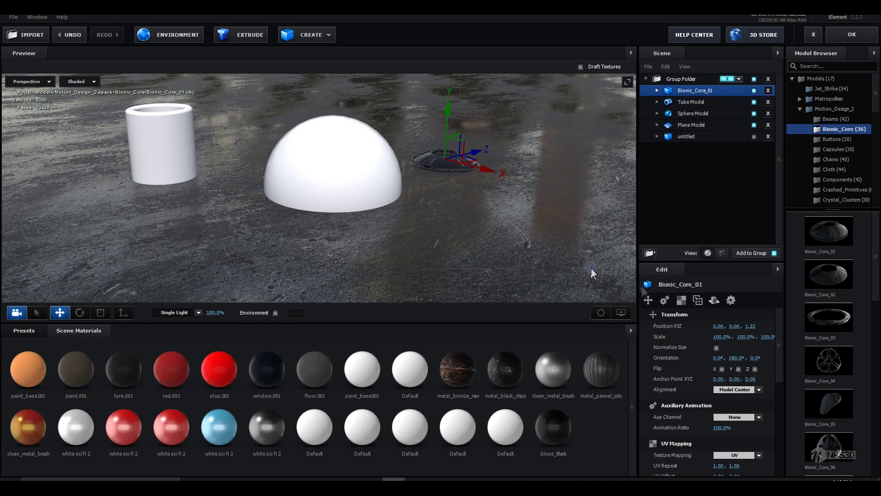
left_click(838, 179)
left_click(828, 231)
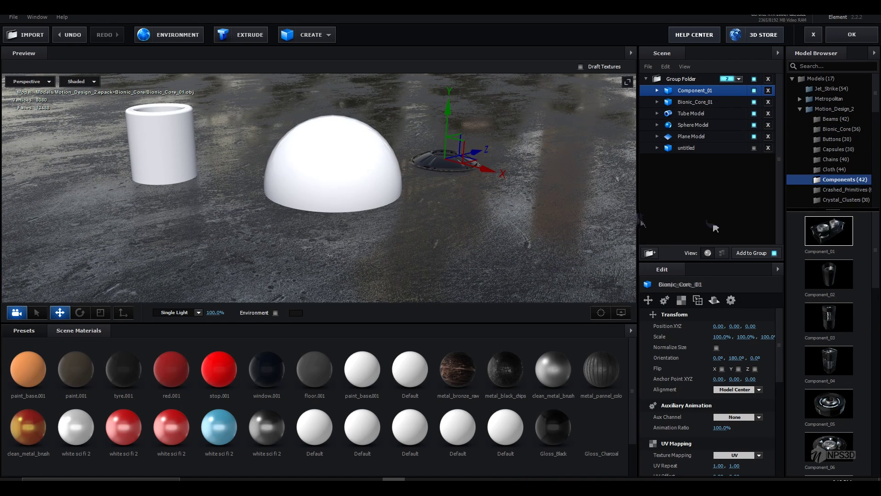
left_click_drag(392, 197, 257, 209)
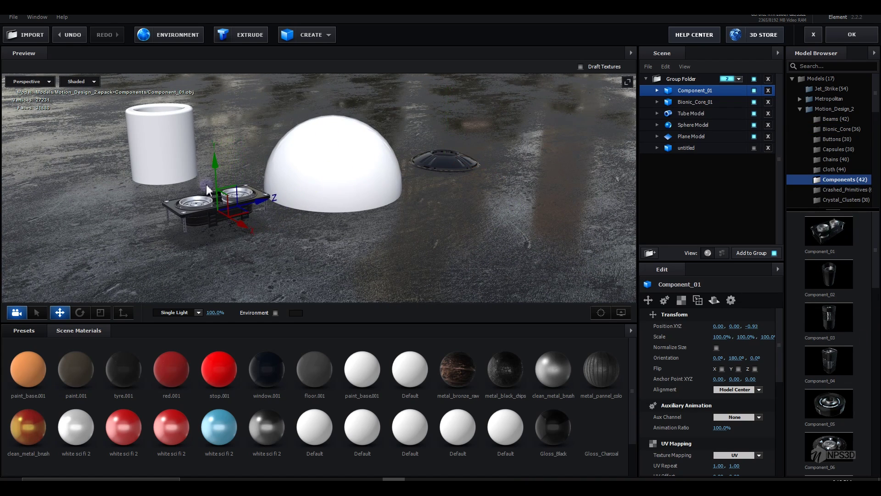
left_click_drag(214, 174, 213, 172)
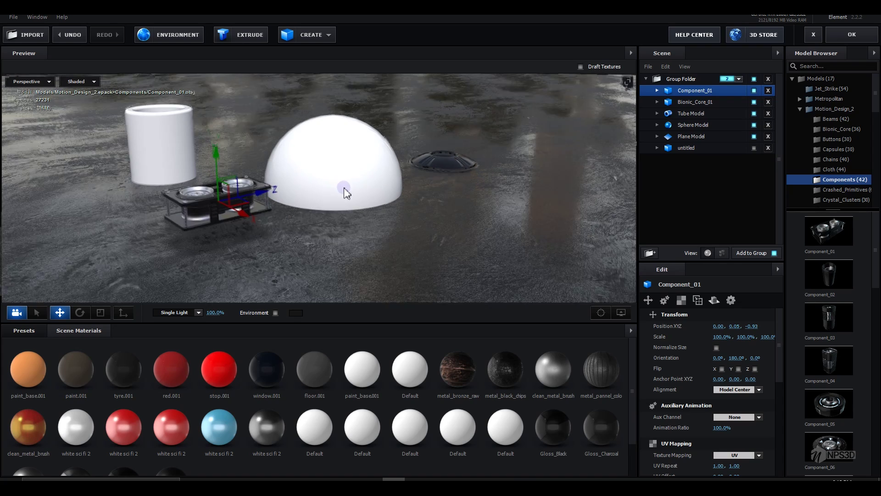
left_click_drag(344, 190, 391, 207)
key("e")
- Place Component_05 to the left of the dome, then apply the scene back to After Effects
left_click_drag(829, 403, 271, 155)
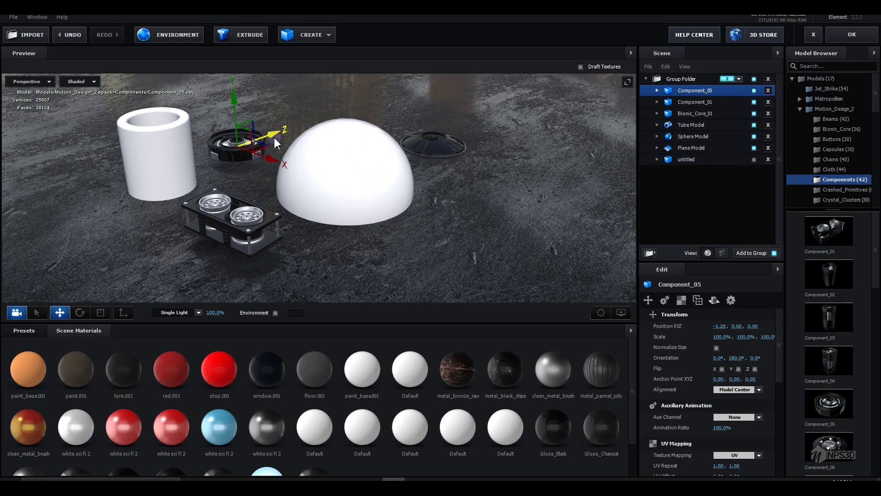
left_click_drag(236, 120, 237, 114)
left_click_drag(294, 118, 321, 132)
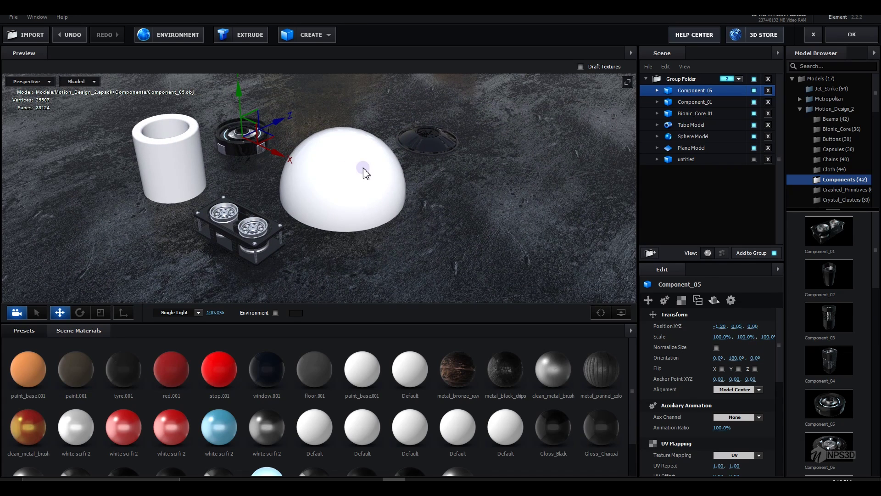
left_click(359, 171)
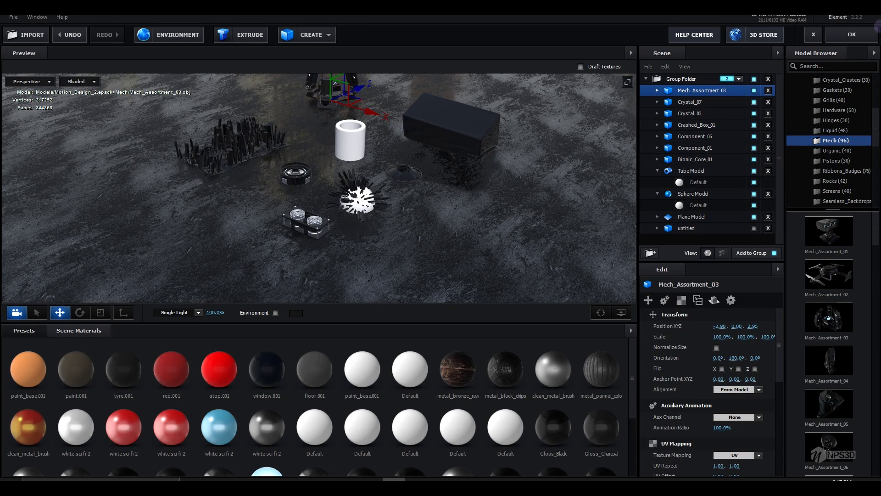
left_click(851, 35)
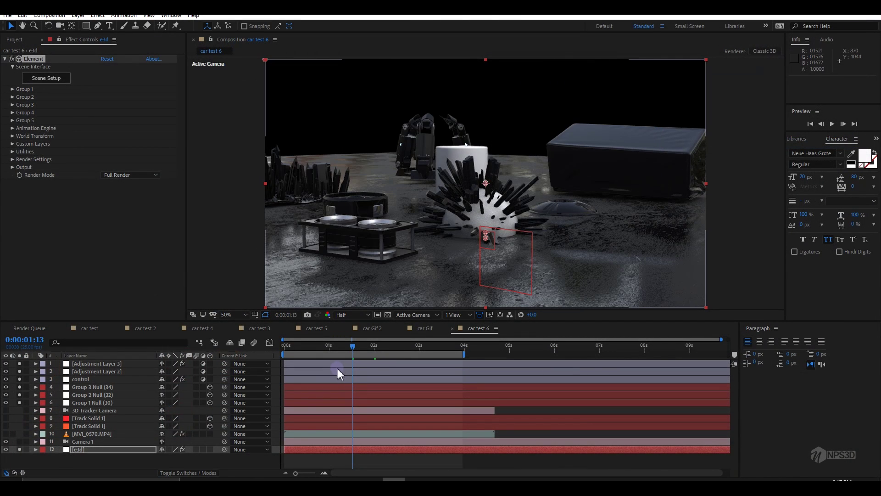
- Preview the updated car test 6 scene from the start
left_click(286, 347)
key("space")
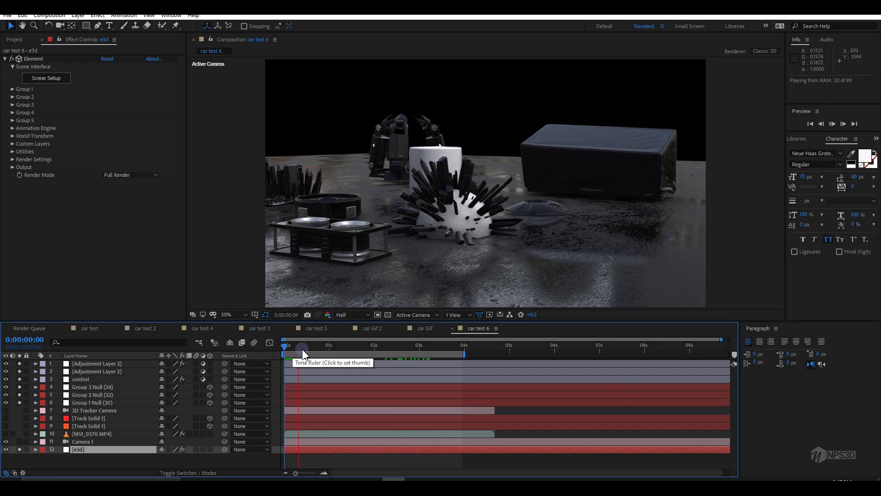
left_click(99, 450)
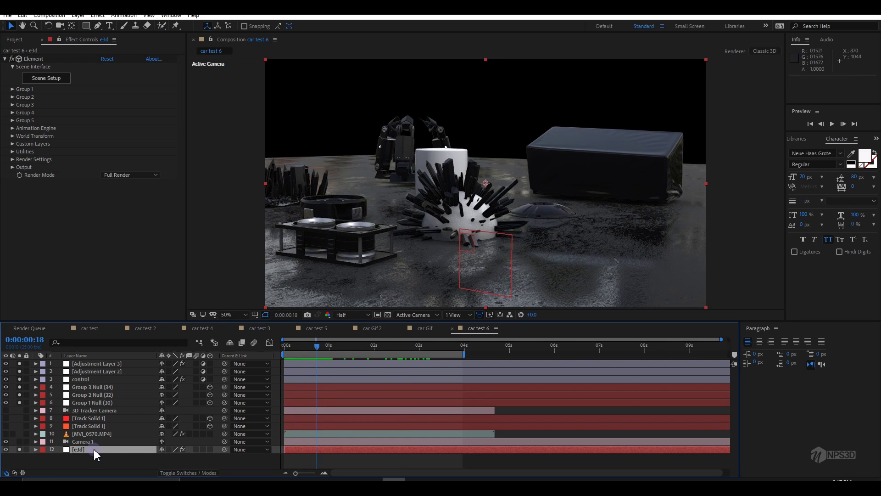
- Duplicate the e3d layer and rename the copy 'scan line'
key("ctrl+d")
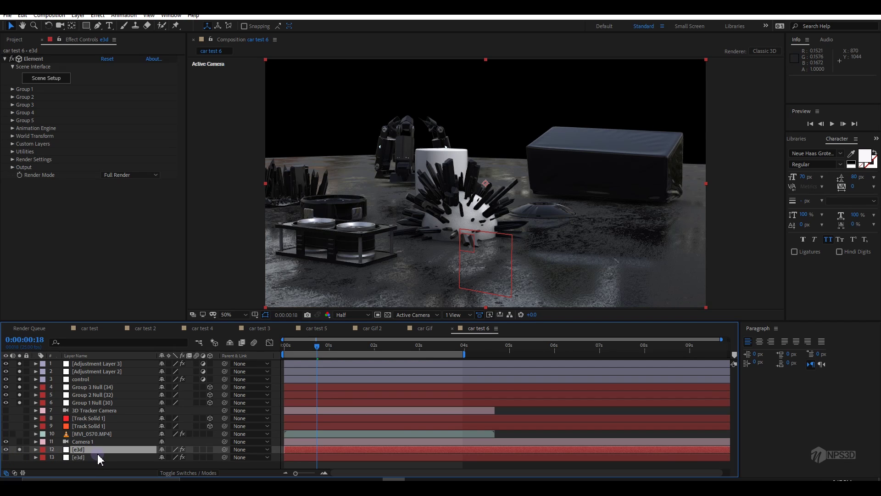
key("Return")
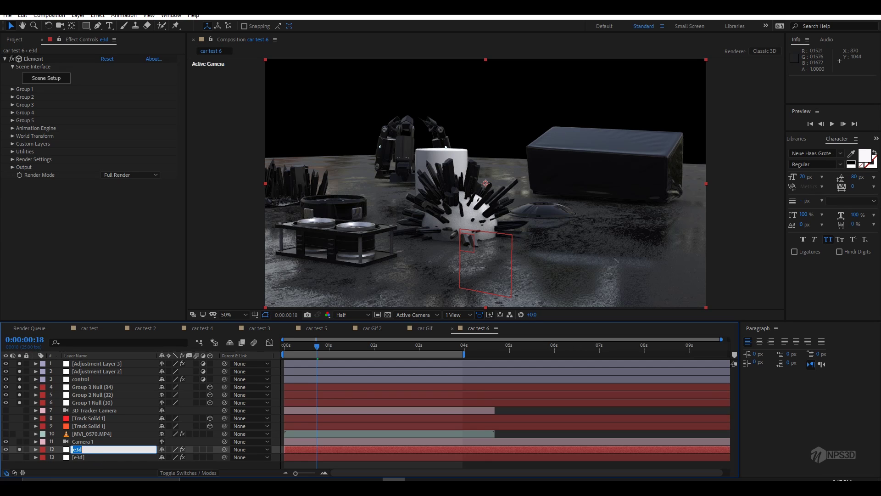
type("scan line")
key("Return")
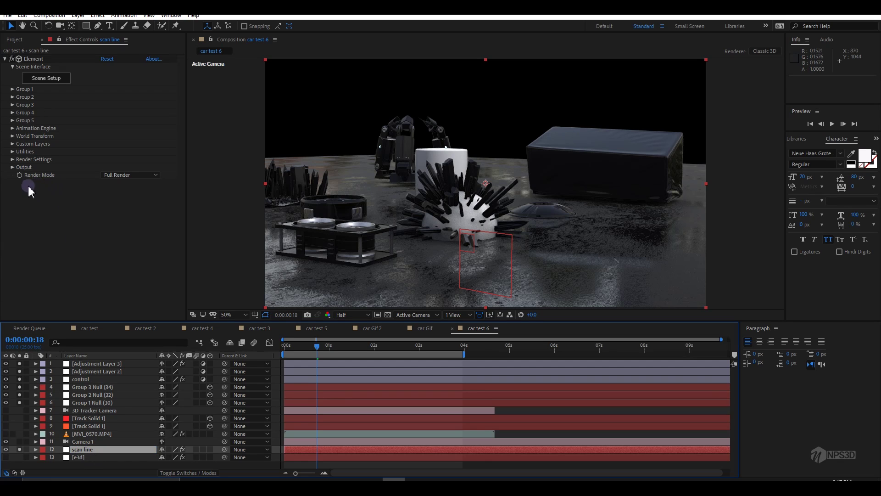
- Set the scan line layer's Element output Show option to World Position
left_click(13, 167)
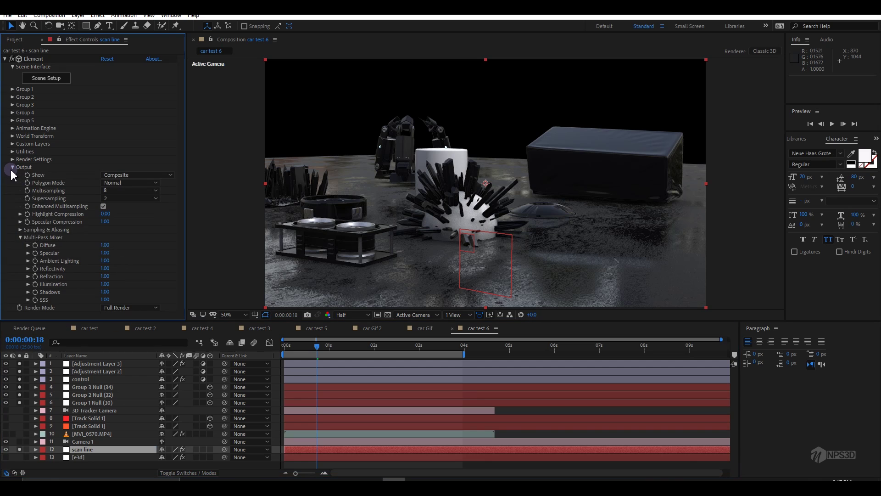
left_click(122, 175)
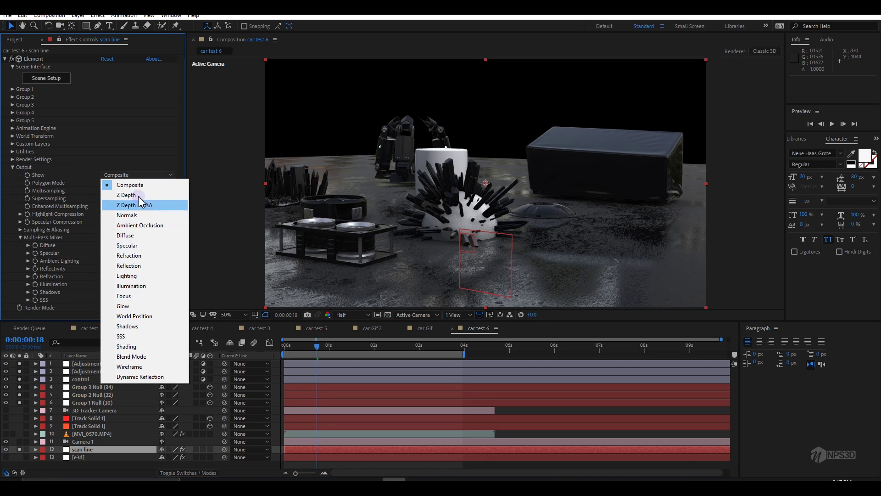
left_click(138, 317)
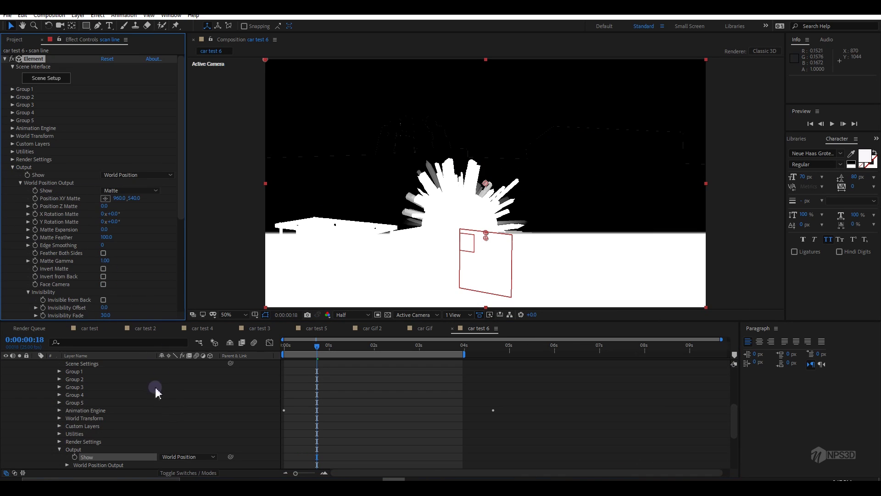
scroll(57, 404, "up", 5)
left_click(36, 450)
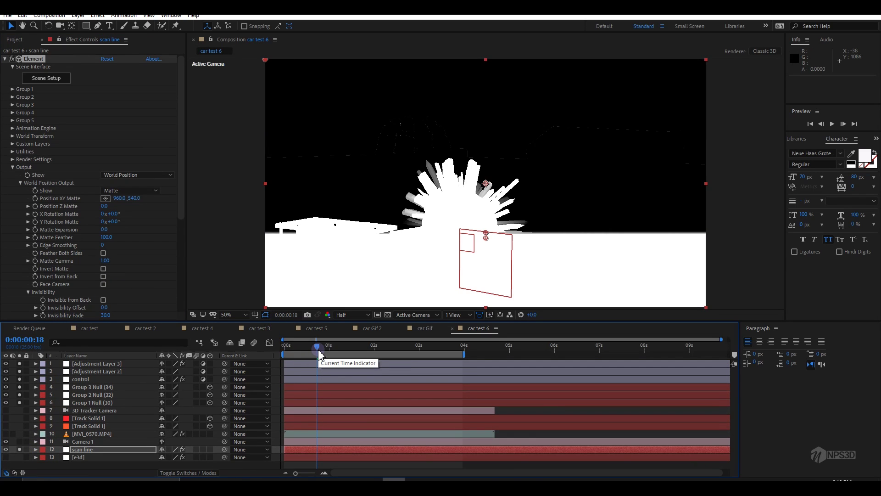
- Preview the matte from the start, then scrub it to Z 1660, undoing a stray change
left_click_drag(318, 352, 284, 352)
key("space")
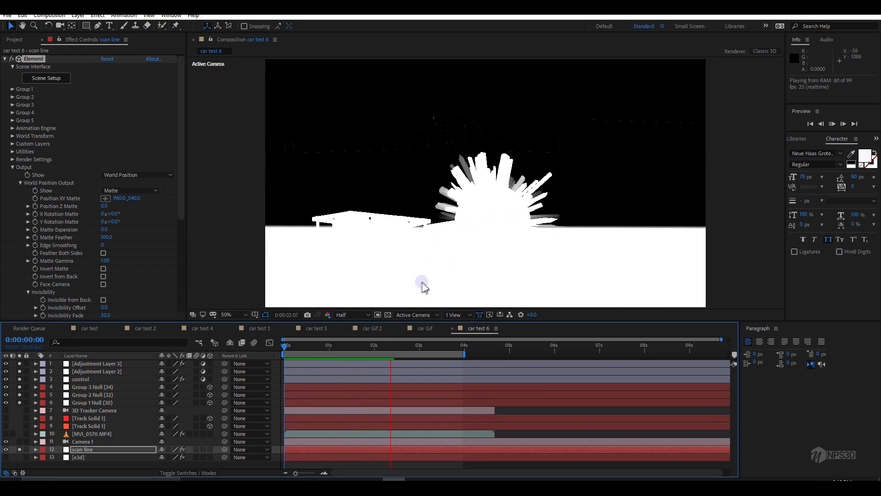
key("space")
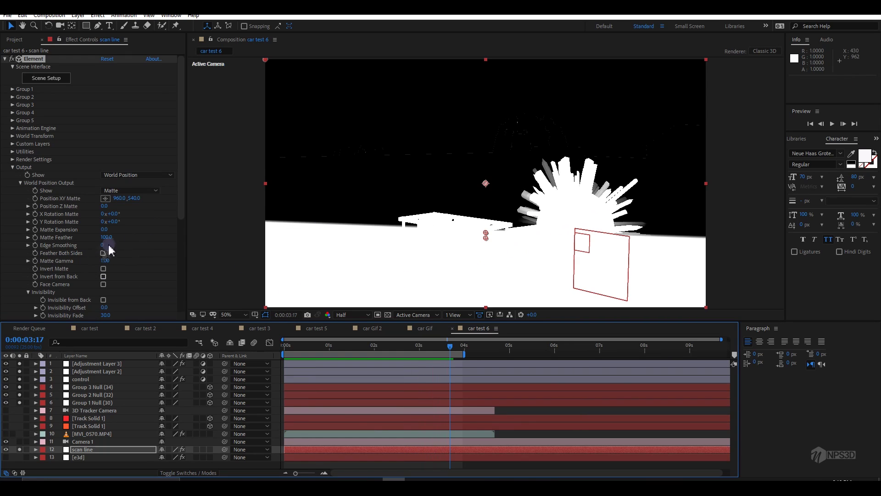
left_click_drag(105, 206, 178, 227)
key("ctrl+z")
- Preview the matte, then undo so its X rotation returns to 0° and the floor renders white
left_click(291, 353)
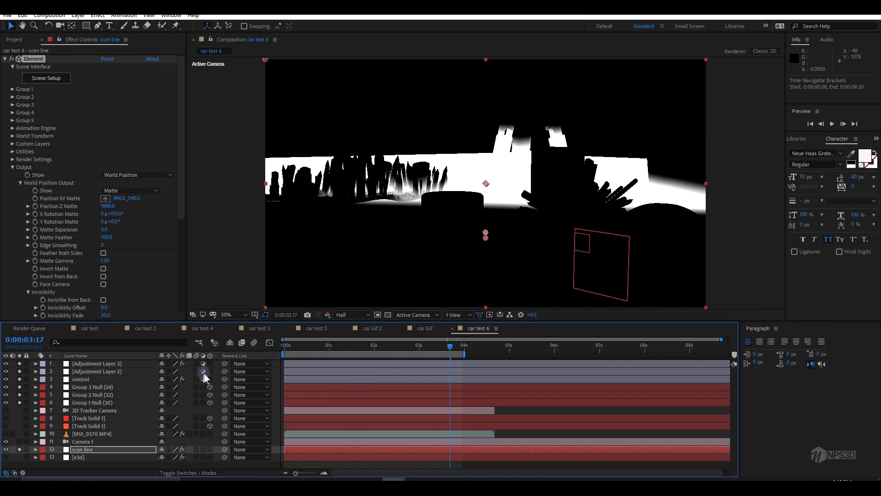
key("space")
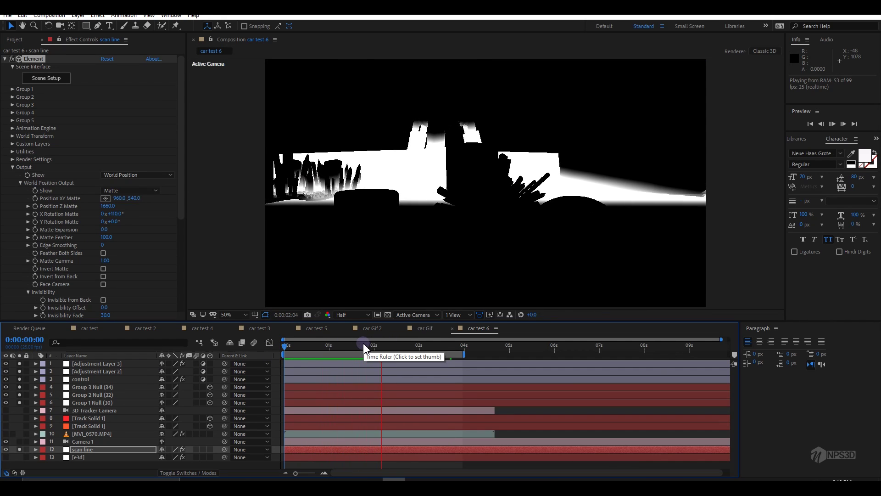
left_click(290, 355)
key("k")
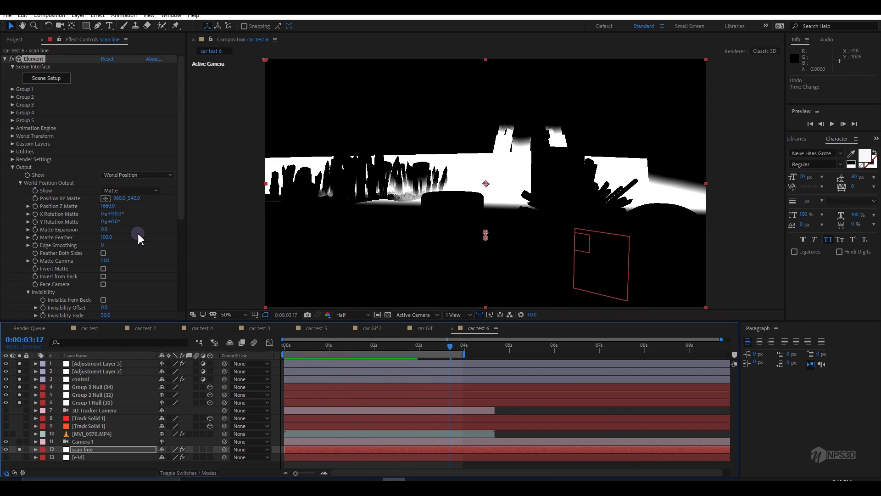
key("ctrl+z")
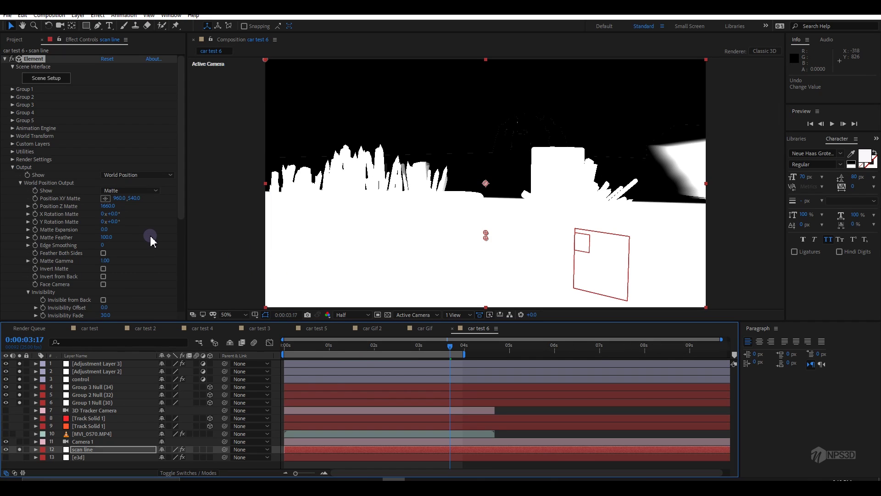
scroll(135, 252, "down", 1)
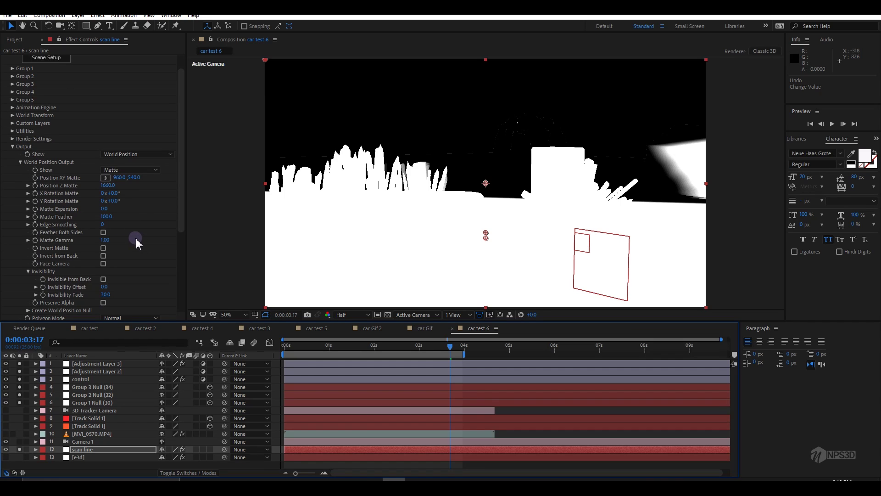
- Enable Feather Both Sides and rotate the matte about 101° on Y near 0:00:01:15
left_click(103, 233)
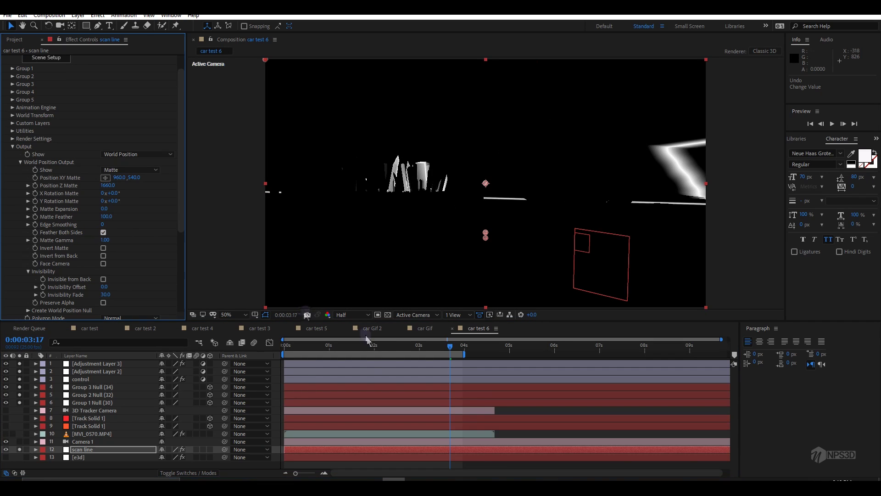
left_click_drag(365, 347, 336, 351)
mouse_move(115, 201)
left_mouse_down()
mouse_move(137, 201)
mouse_move(111, 209)
mouse_move(155, 198)
mouse_move(138, 191)
mouse_move(179, 192)
mouse_move(149, 204)
mouse_move(121, 200)
mouse_move(152, 177)
mouse_move(193, 178)
mouse_move(147, 195)
mouse_move(82, 188)
mouse_move(3, 200)
mouse_move(173, 202)
mouse_move(413, 261)
mouse_move(579, 231)
left_mouse_up()
- Start a Position Z Matte keyframe at 0:00, first entering a value of 5910
key("ctrl+z")
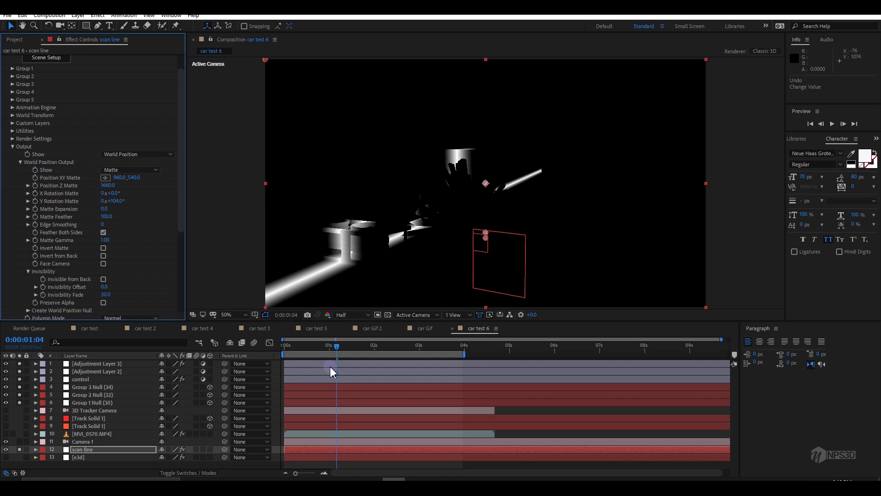
left_click_drag(312, 346, 253, 347)
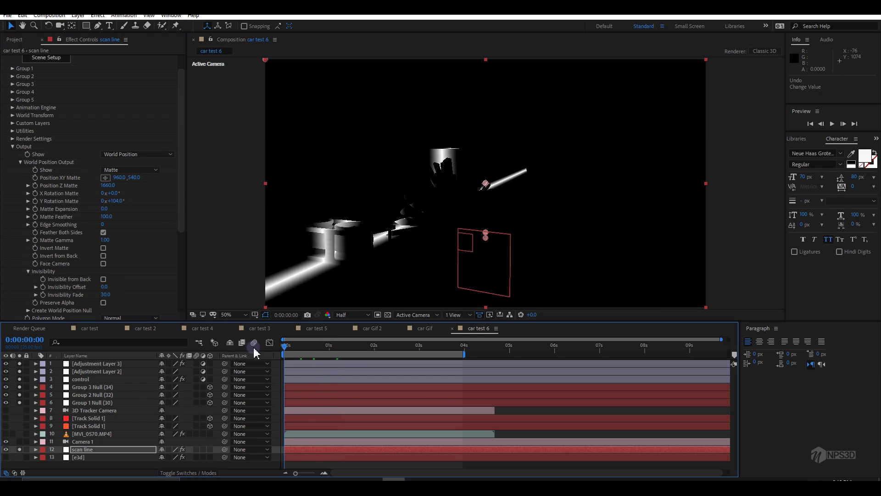
left_click(35, 184)
left_click_drag(307, 341, 268, 353)
left_click(108, 185)
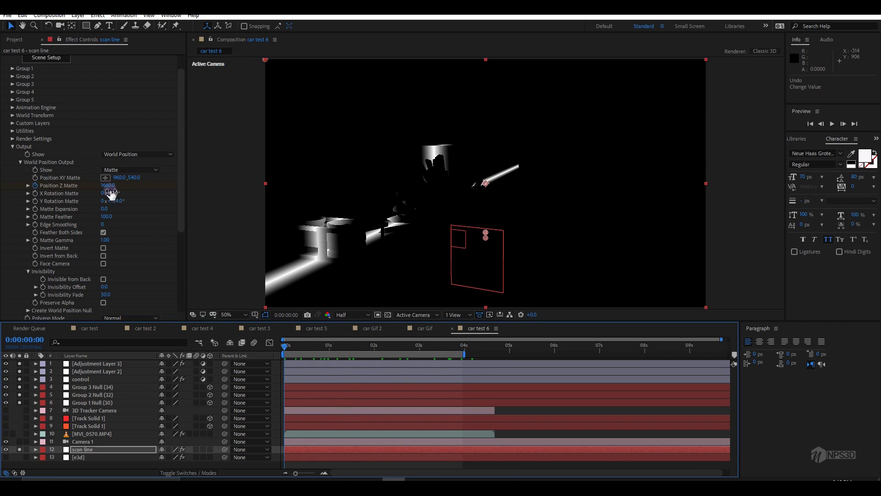
type("5910")
key("Return")
- Set the starting Z to -7320 and an end keyframe of 42860 at 0:00:03:23
left_click_drag(395, 180, 95, 193)
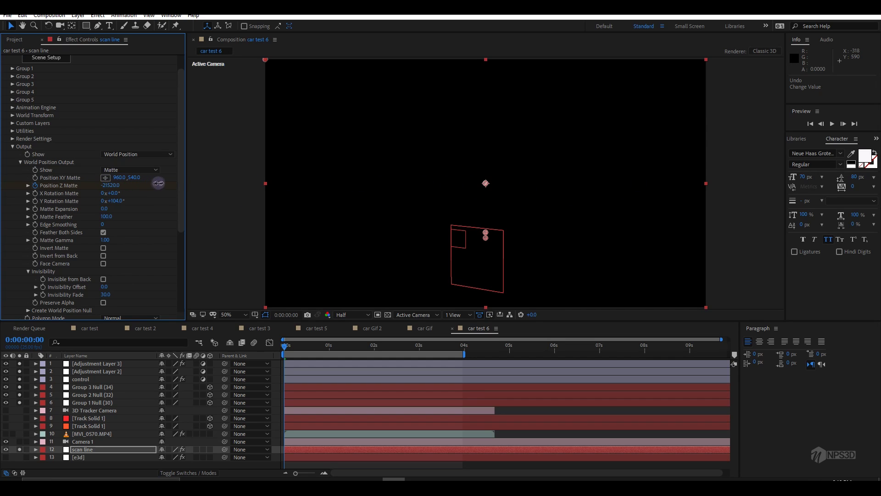
mouse_move(159, 183)
left_mouse_down()
mouse_move(246, 179)
mouse_move(210, 185)
left_mouse_up()
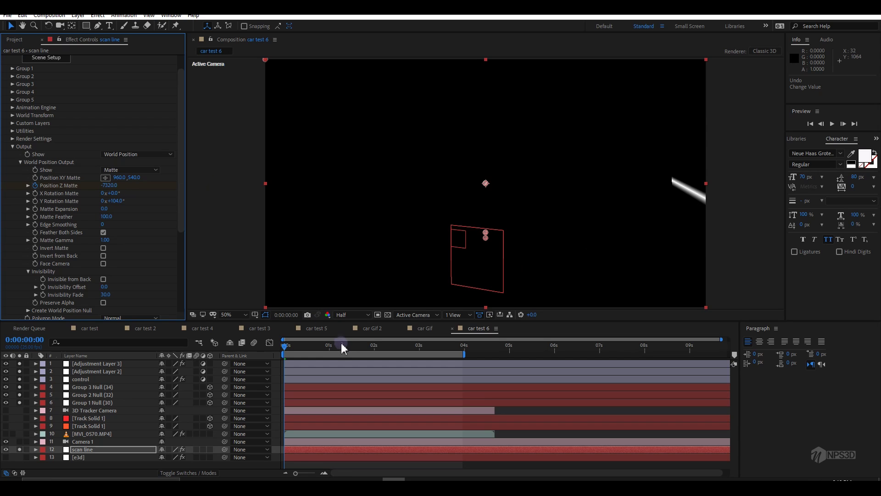
left_click_drag(342, 348, 462, 349)
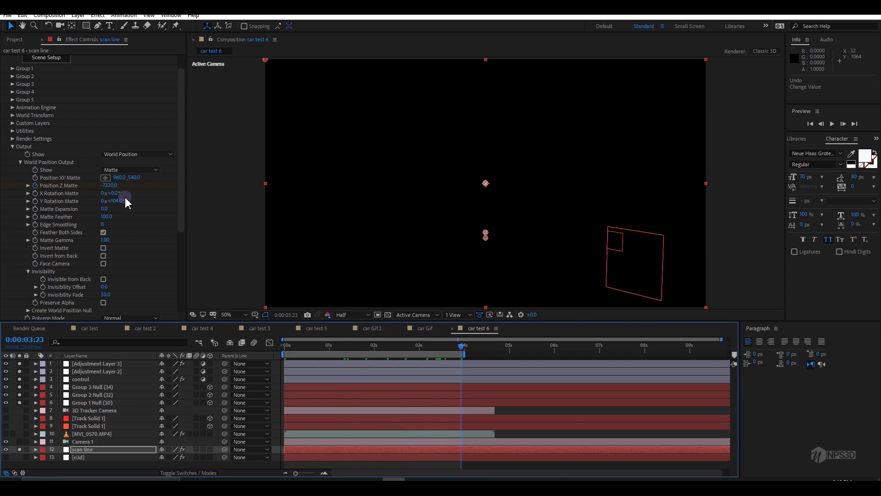
mouse_move(109, 185)
left_mouse_down()
mouse_move(27, 190)
mouse_move(849, 207)
mouse_move(118, 209)
mouse_move(115, 190)
mouse_move(277, 187)
left_mouse_up()
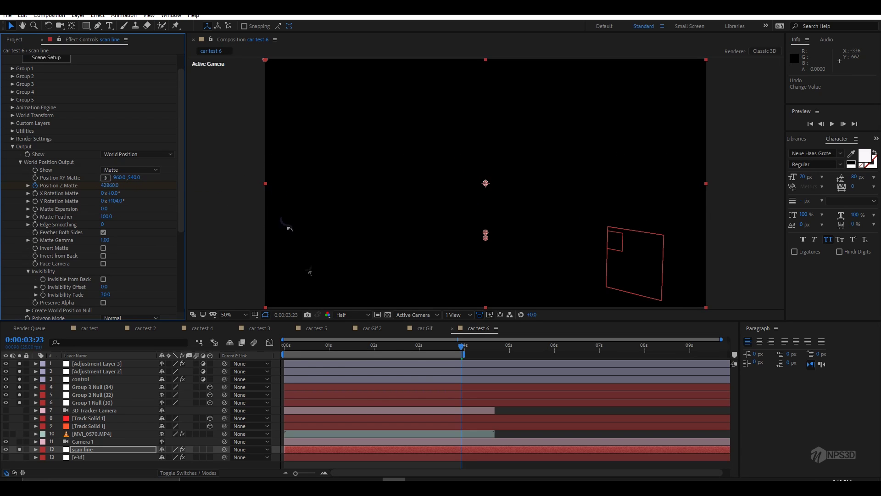
left_click(331, 348)
- Preview the sweep, then raise the 0:00:03:23 Z keyframe to 45960
key("space")
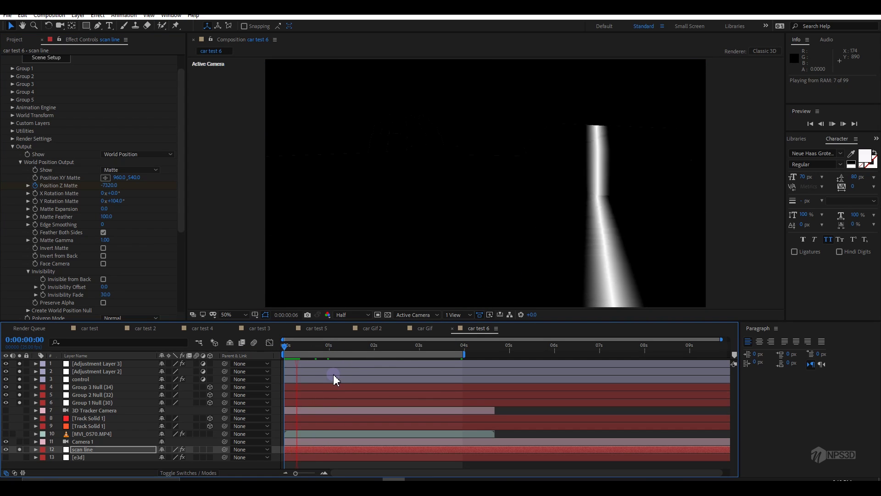
key("space")
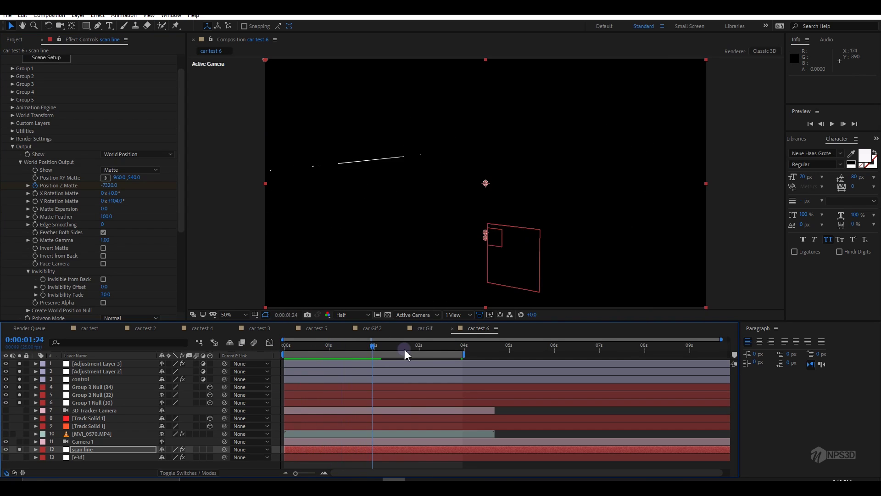
left_click_drag(404, 348, 461, 349)
left_click_drag(110, 186, 30, 198)
- Replay the sweep and park the playhead around 0:00:01:05, with the matte at Z 1673.9
left_click_drag(293, 347, 282, 348)
key("space")
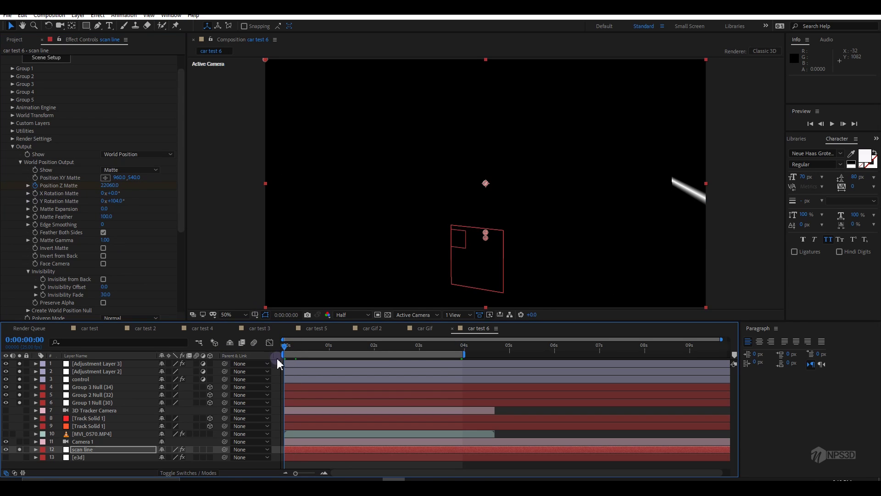
left_click(336, 348)
left_click_drag(337, 348, 327, 347)
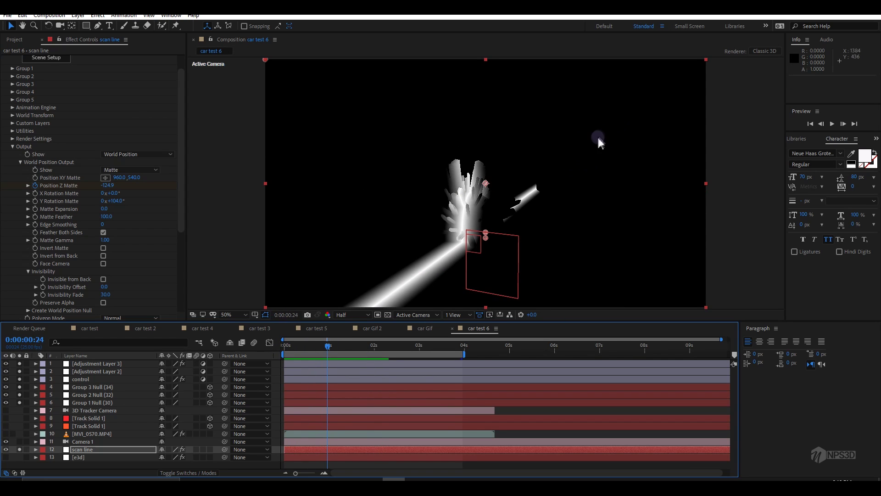
key("space")
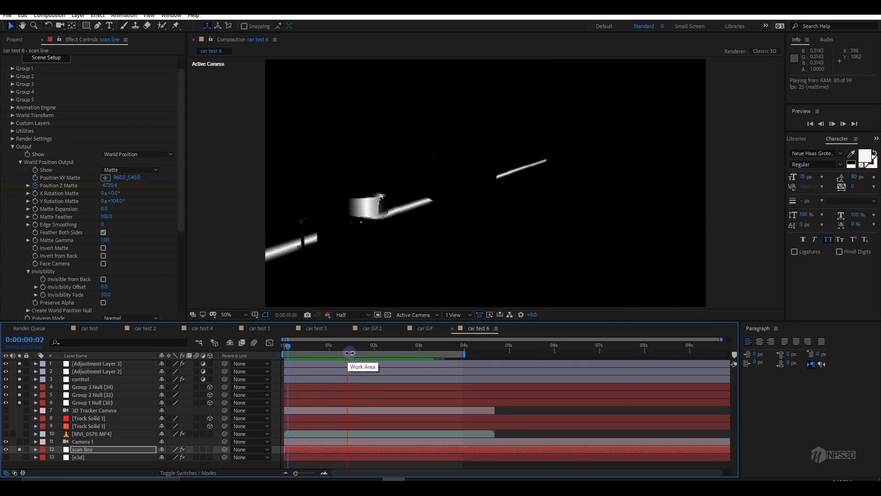
key("space")
left_click_drag(390, 346, 339, 354)
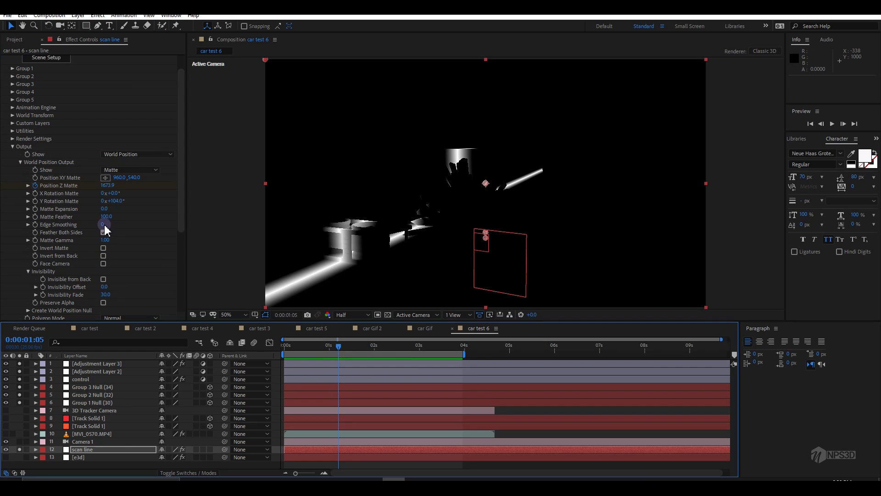
- Set the viewer to Full resolution and zoom in on the models' edges
left_click(347, 315)
left_click(347, 336)
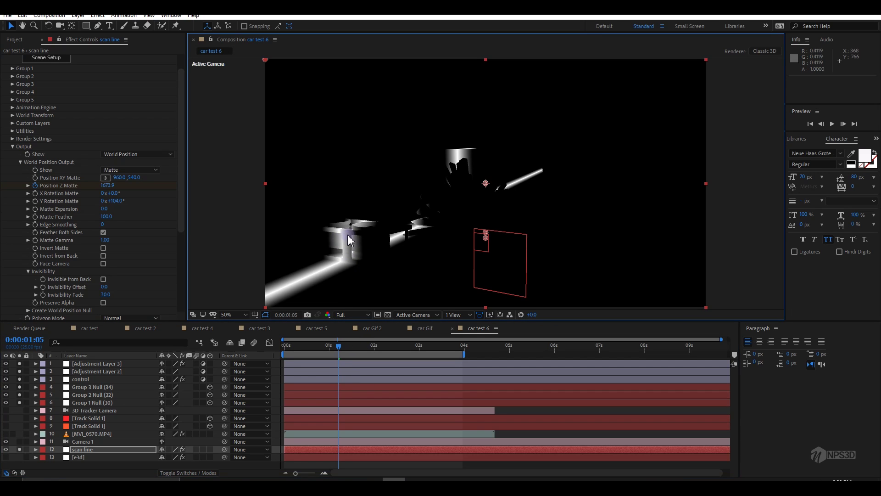
scroll(332, 235, "up", 2)
key("space")
left_click_drag(332, 235, 564, 180)
scroll(260, 263, "up", 2)
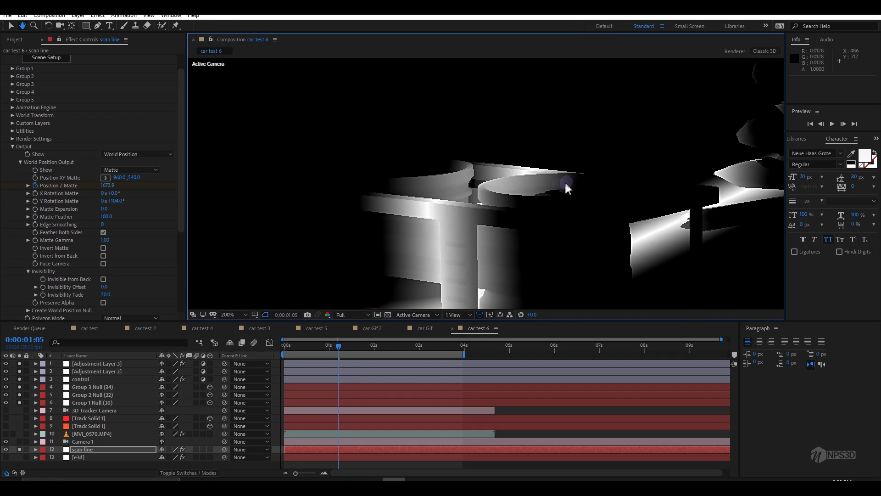
- Compare feathering options, leaving Feather Both Sides on and Edge Smoothing at 2
left_click_drag(104, 227, 128, 218)
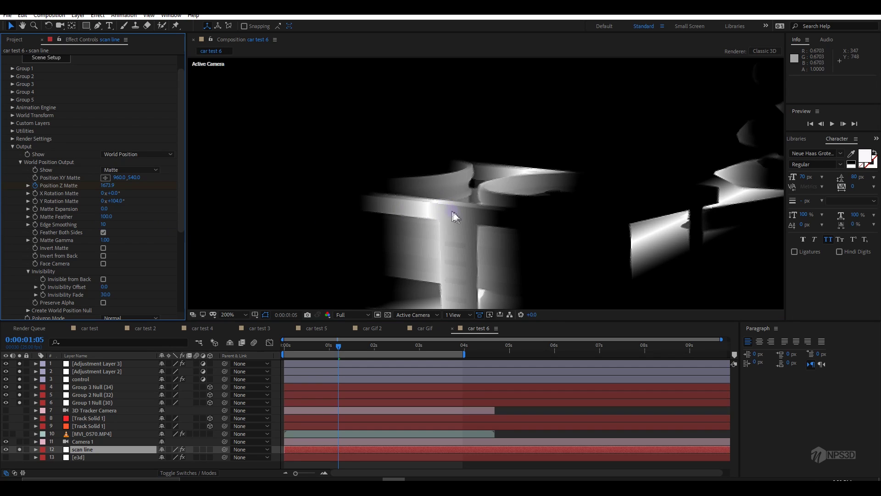
left_click(106, 224)
type("1")
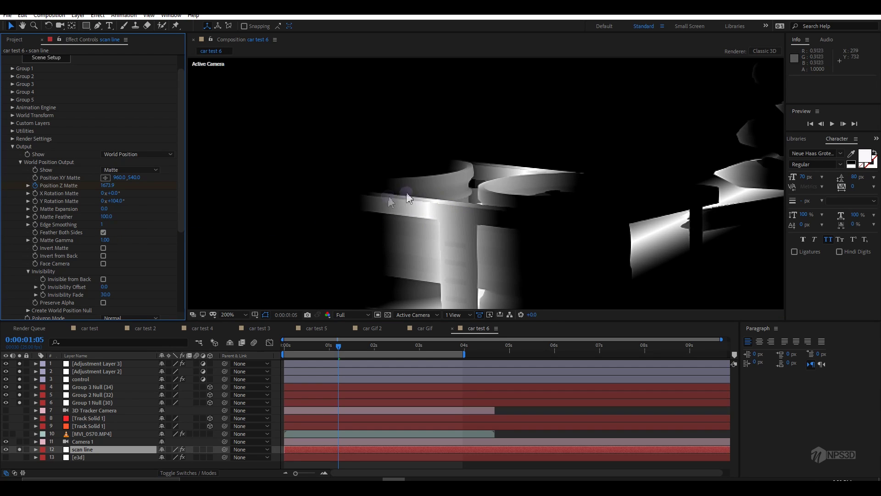
type("0")
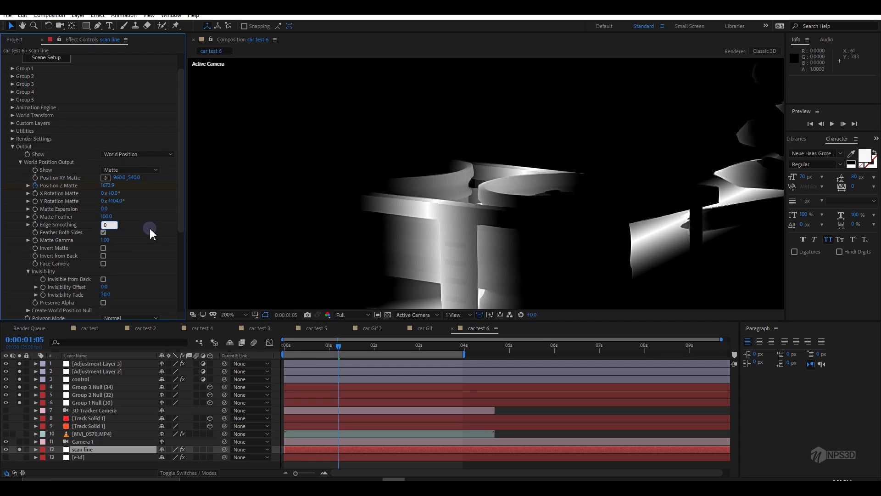
key("Return")
left_click(103, 232)
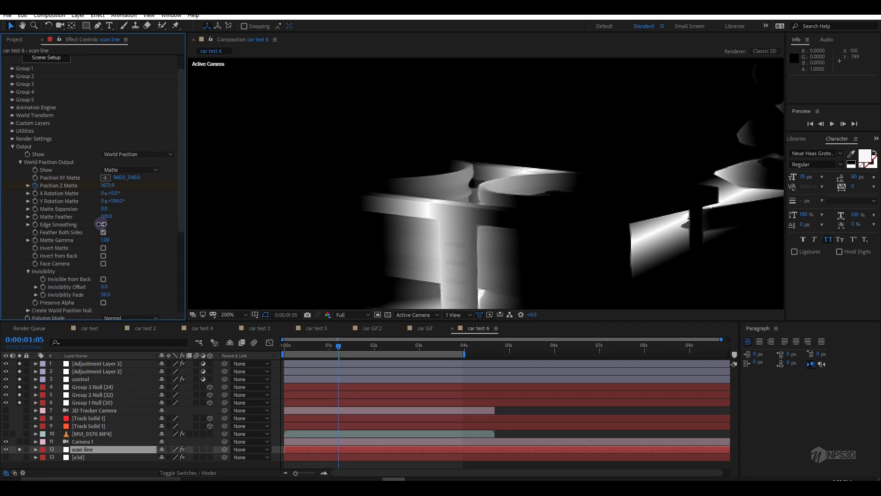
left_click(103, 232)
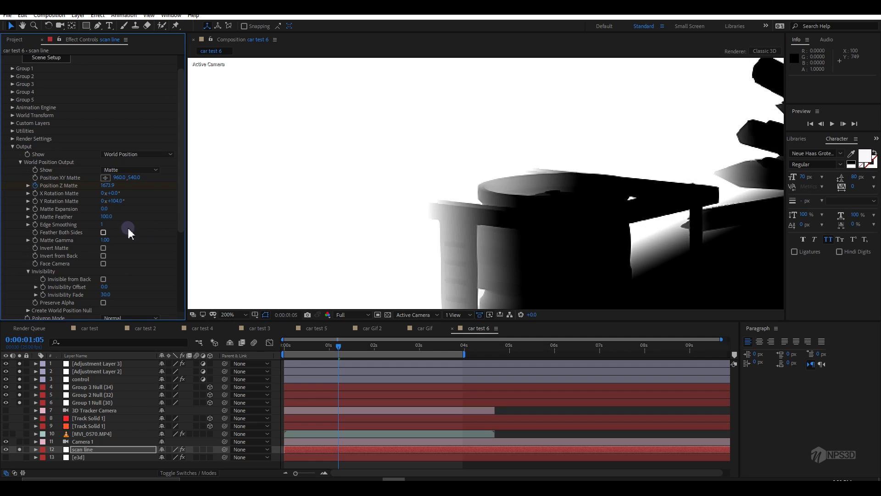
left_click(104, 232)
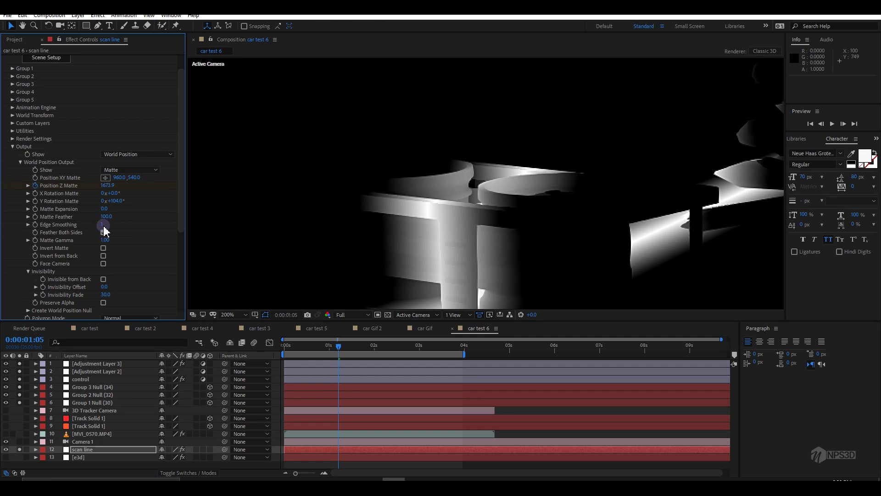
left_click(103, 224)
type("2")
key("Return")
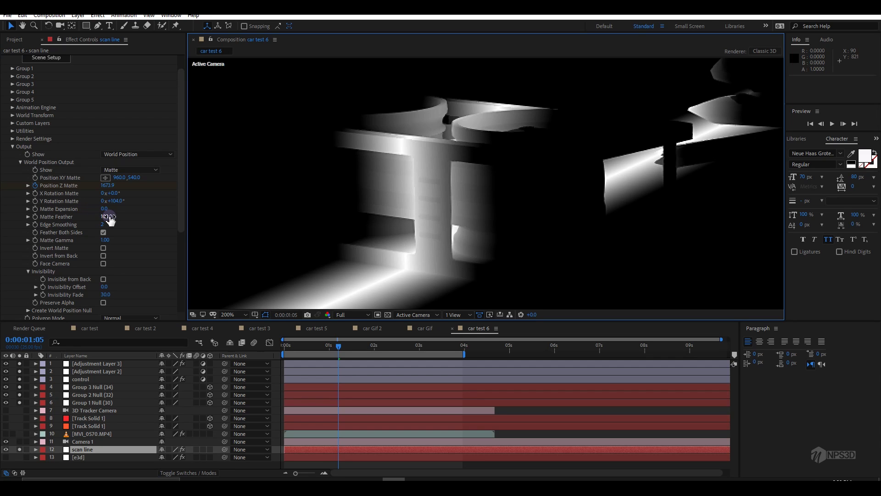
- Set the scan line's Matte Feather to 14.0 and Matte Expansion to 2
left_click_drag(106, 216, 74, 221)
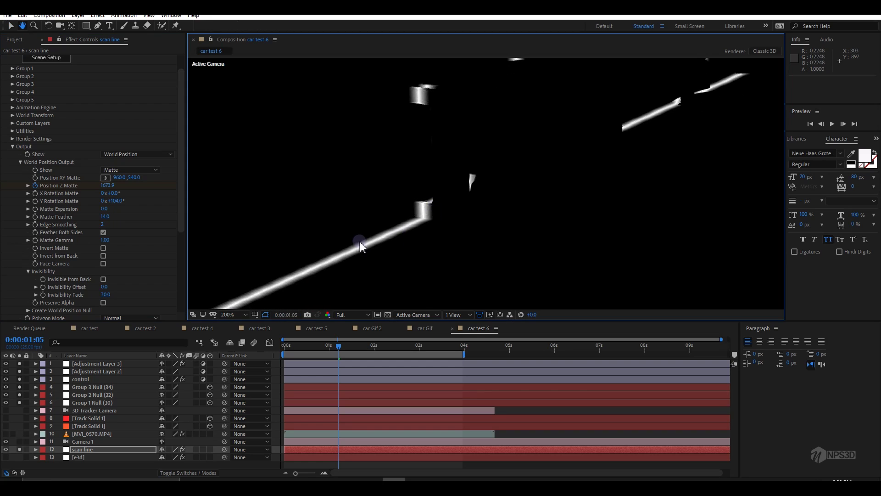
left_click(105, 209)
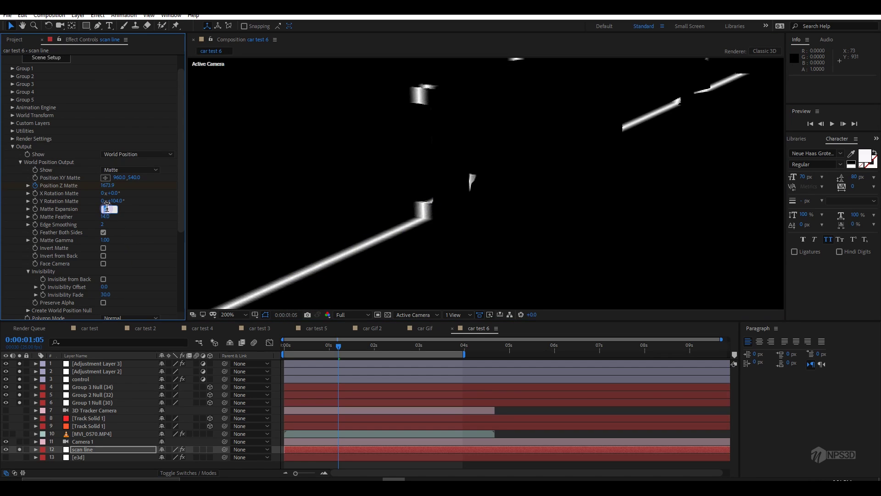
type("2")
key("Return")
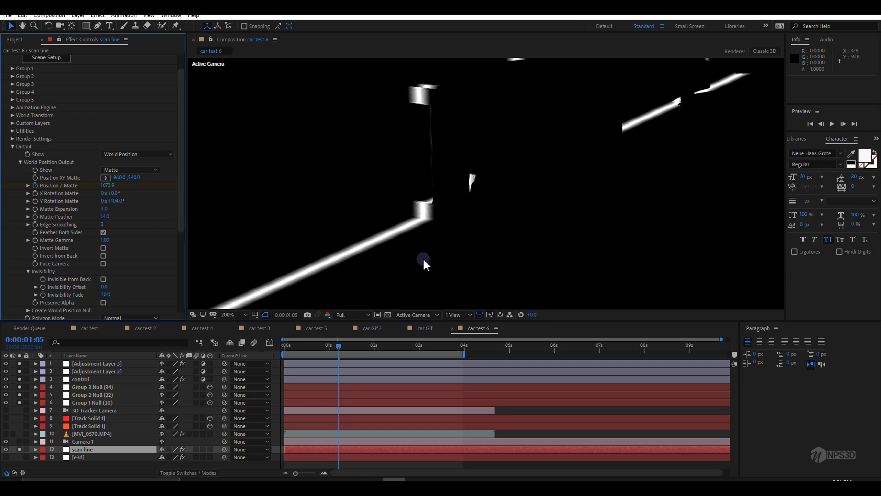
scroll(488, 221, "down", 1)
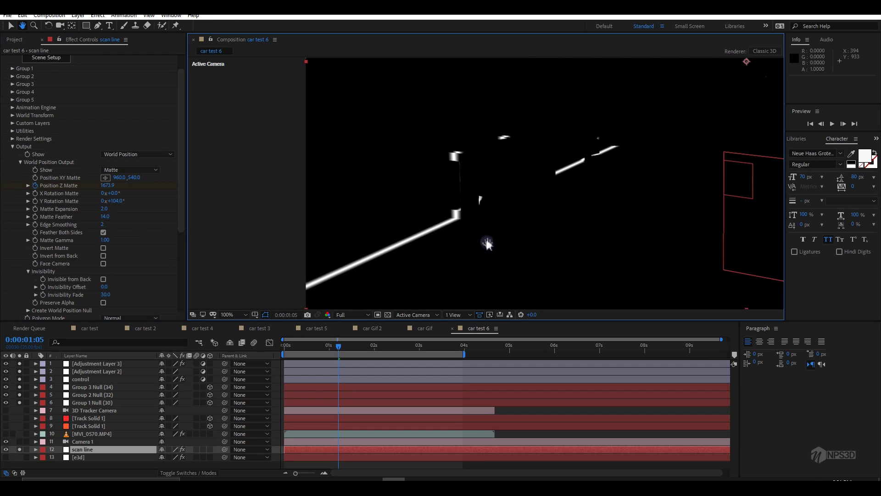
left_click_drag(483, 219, 497, 216)
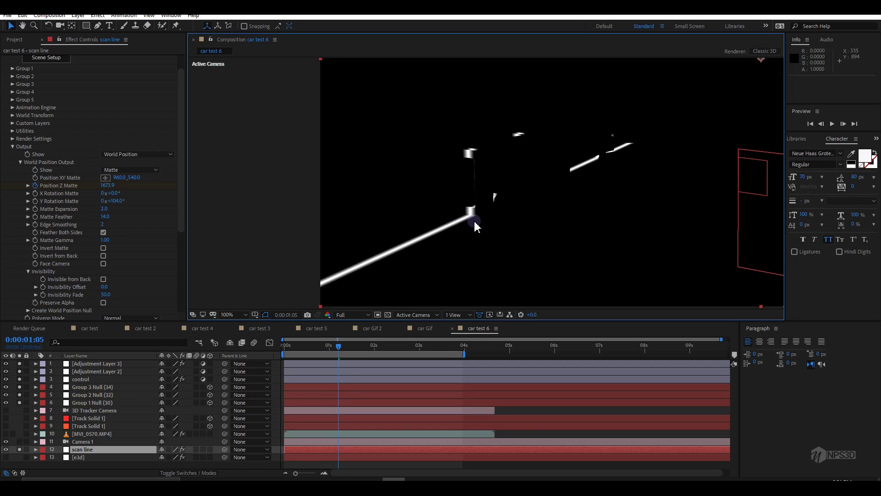
scroll(477, 222, "up", 1)
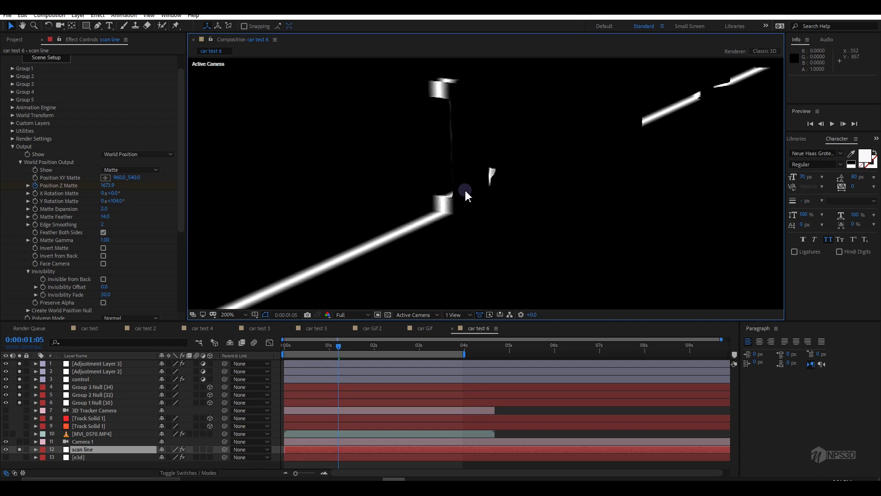
- Fit the view, preview the thin scan lines from the start, then collapse Element's output settings
left_click_drag(337, 347, 283, 347)
scroll(520, 202, "down", 1)
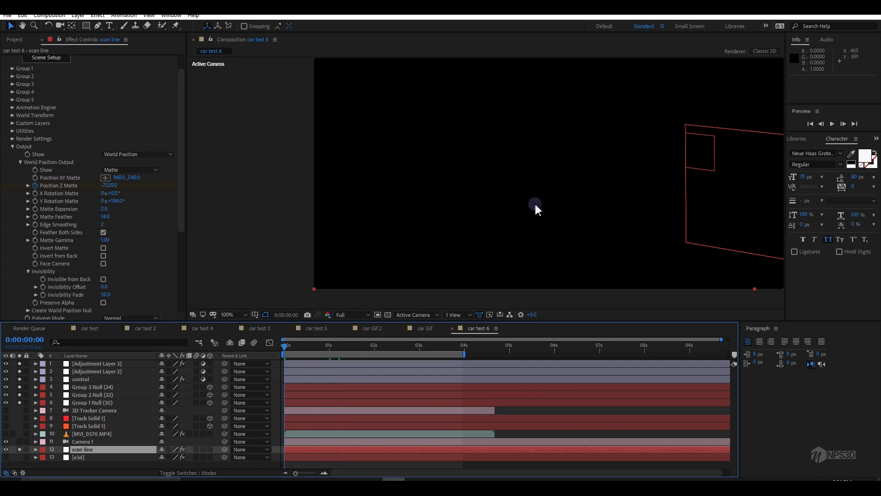
left_click(245, 315)
left_click(263, 148)
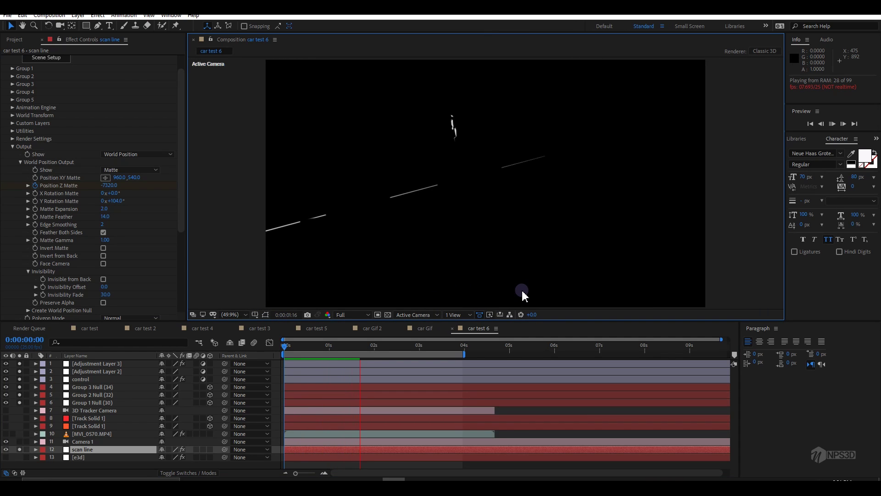
key("space")
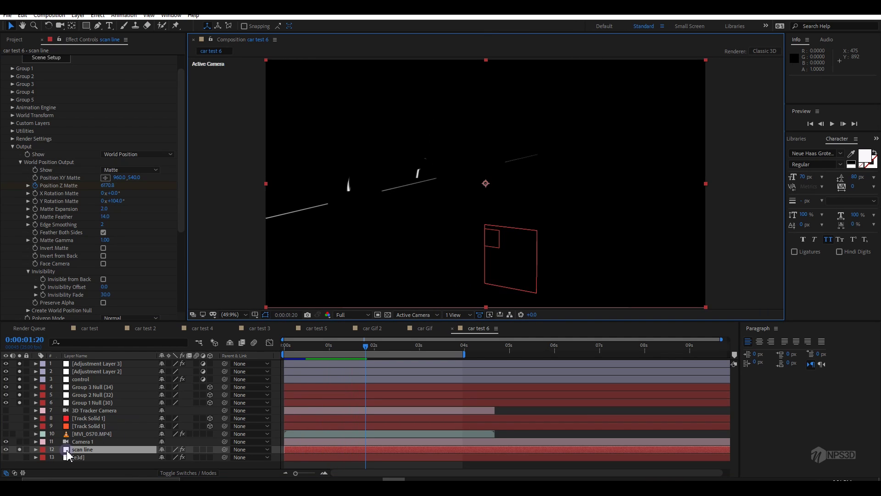
left_click(11, 151)
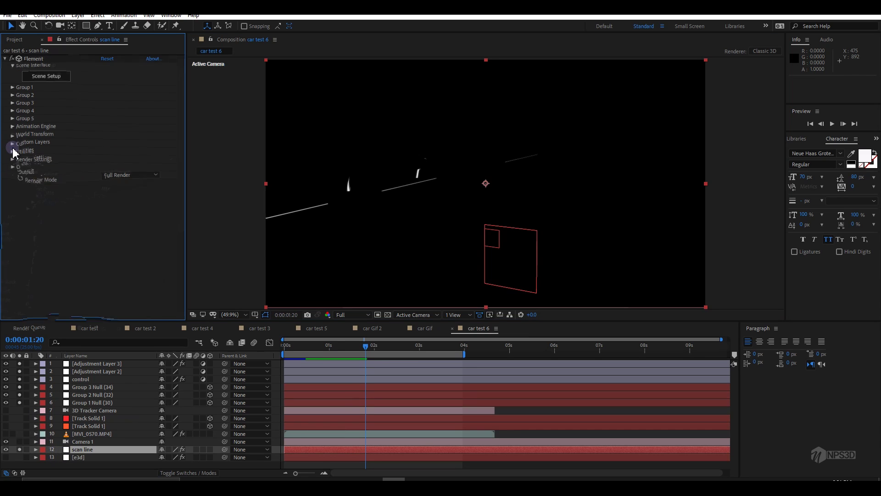
- Set the scan line layer's blending mode to Add and unsolo it
left_click(87, 452)
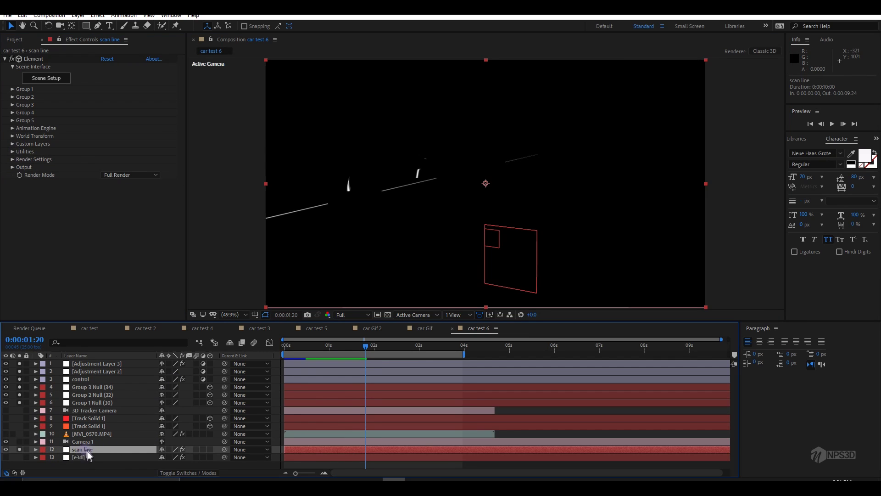
left_click(178, 473)
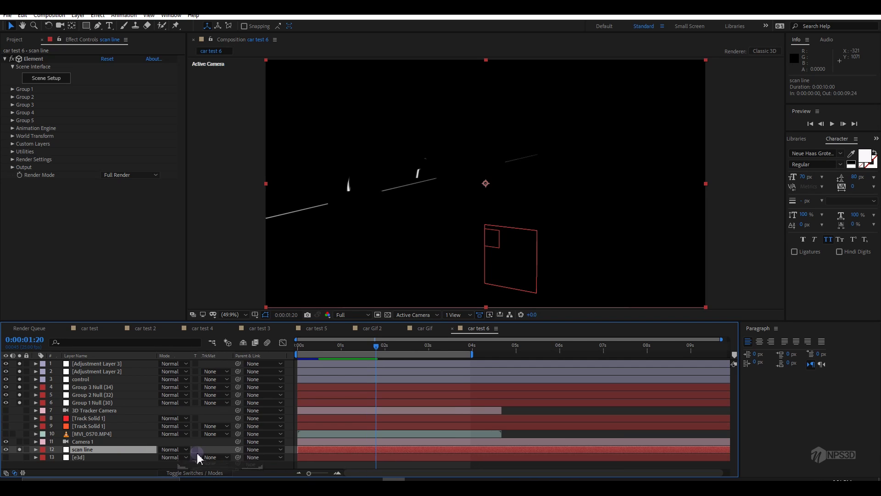
left_click(174, 449)
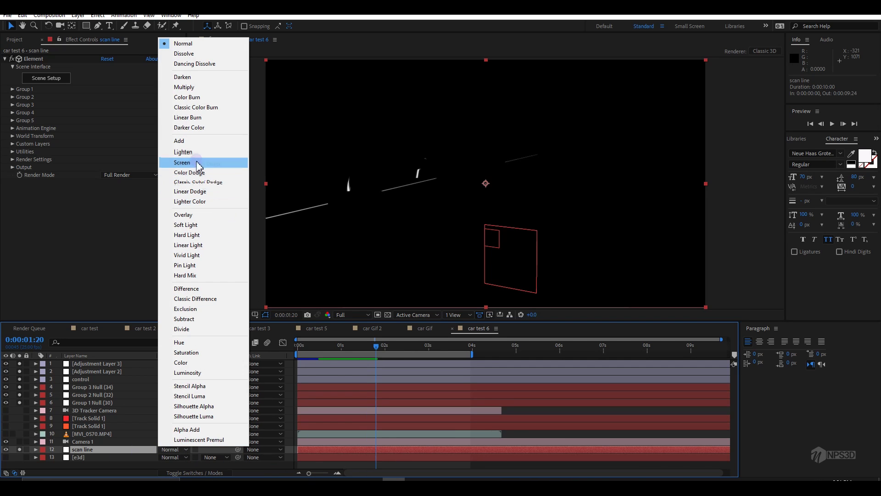
left_click(192, 140)
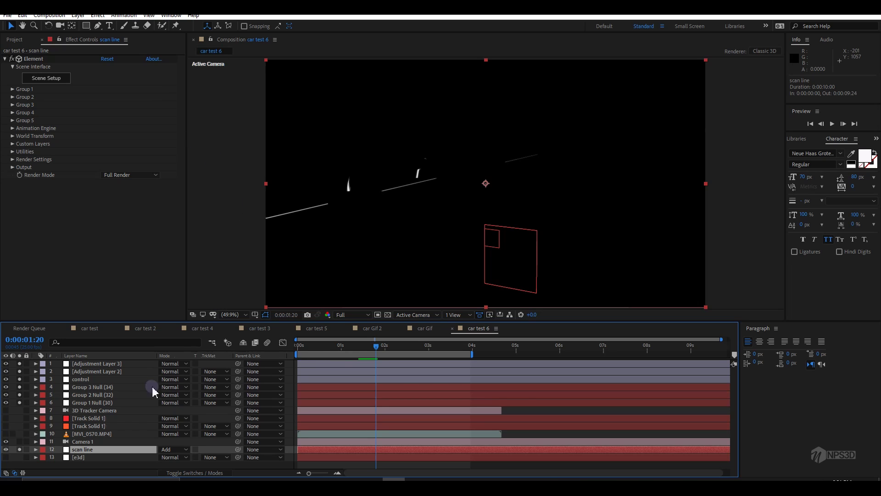
left_click(18, 458)
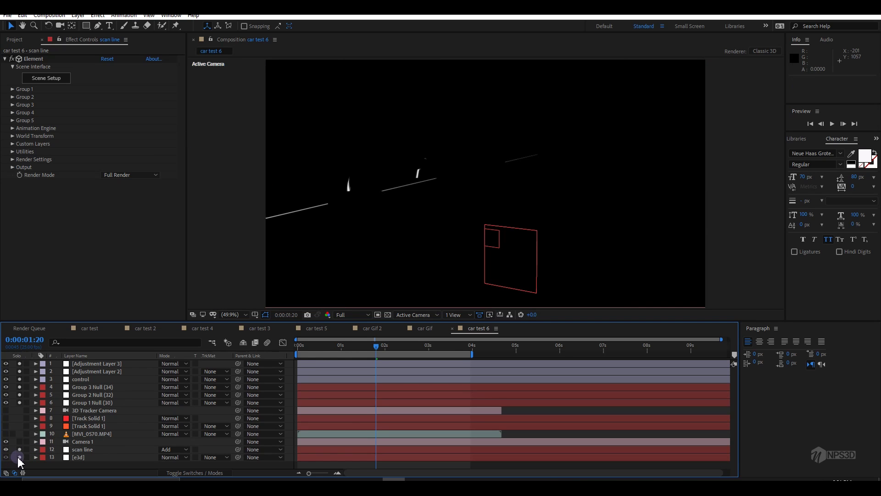
- Preview the composited scene at half resolution and stop around one second
left_click(312, 349)
key("space")
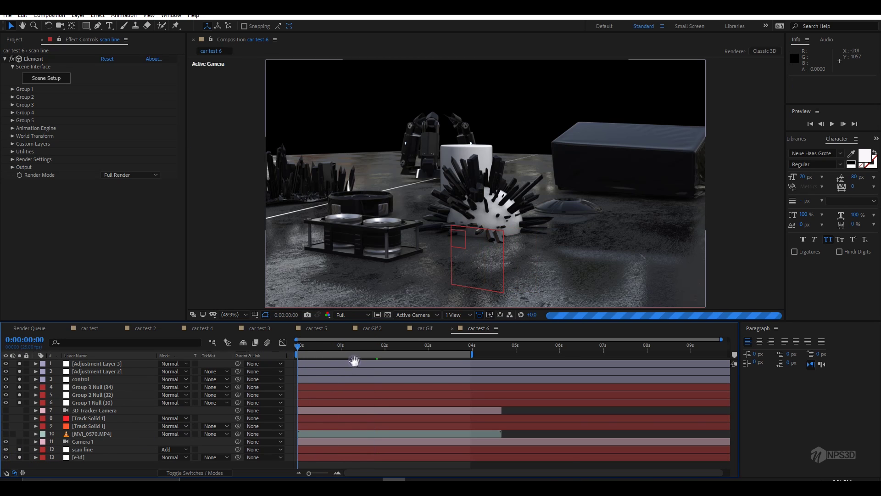
left_click(352, 314)
left_click(352, 347)
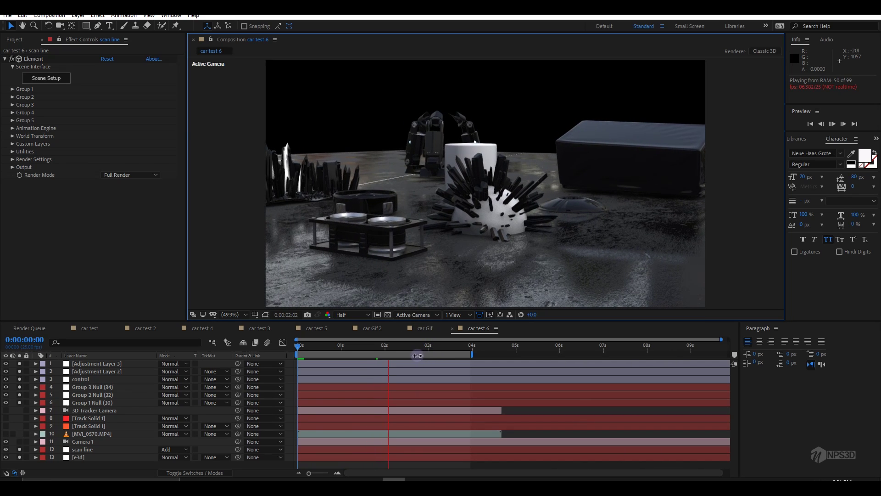
left_click_drag(391, 351, 350, 351)
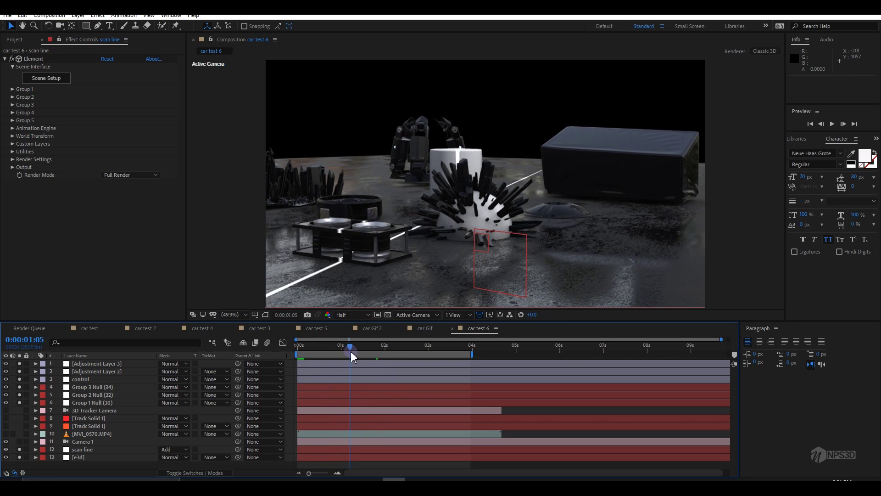
- Add a Tint effect to the scan line with Map White To purple B82EFF
left_click(78, 449)
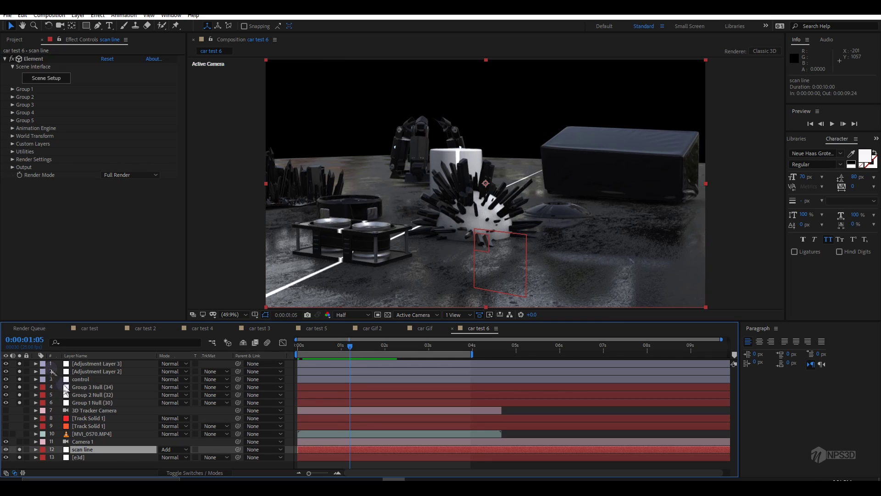
key("ctrl+space")
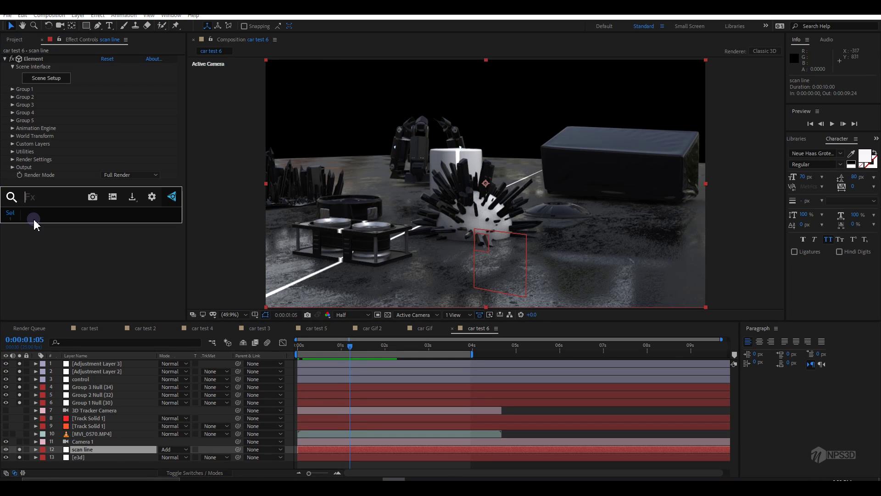
type("tint")
key("Return")
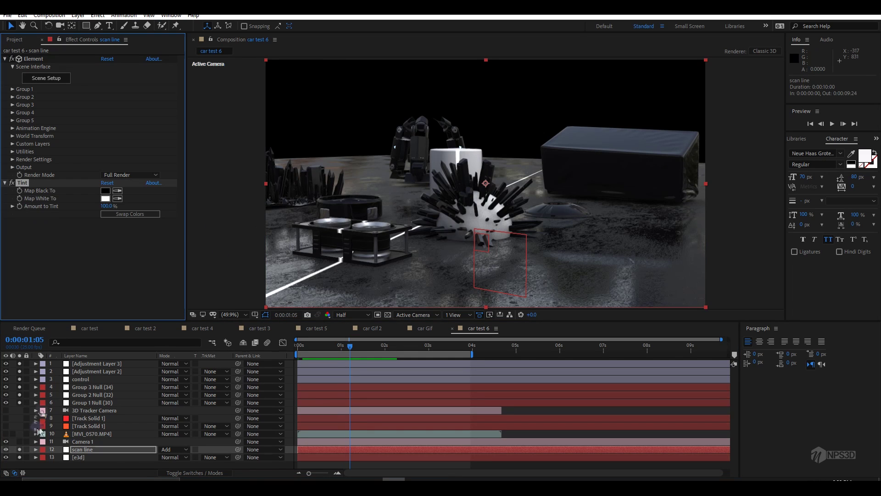
left_click(107, 198)
left_click_drag(110, 239, 122, 202)
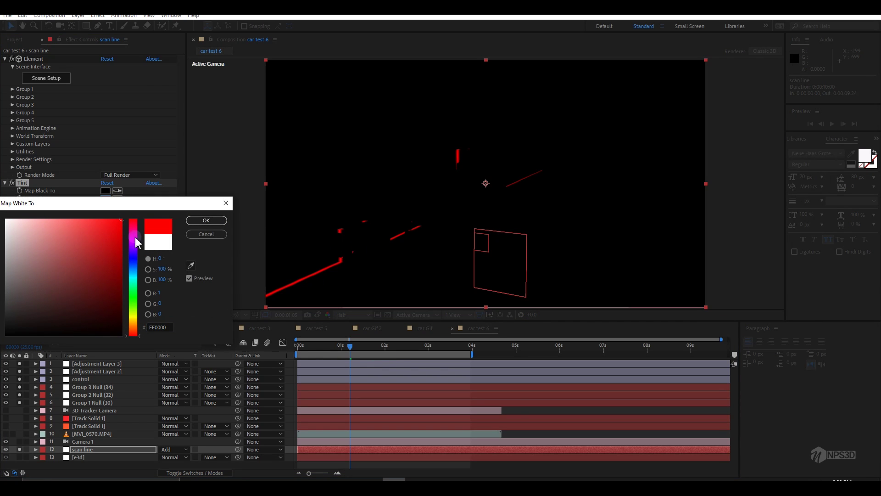
mouse_move(136, 238)
left_mouse_down()
mouse_move(141, 293)
mouse_move(135, 248)
mouse_move(101, 207)
left_mouse_up()
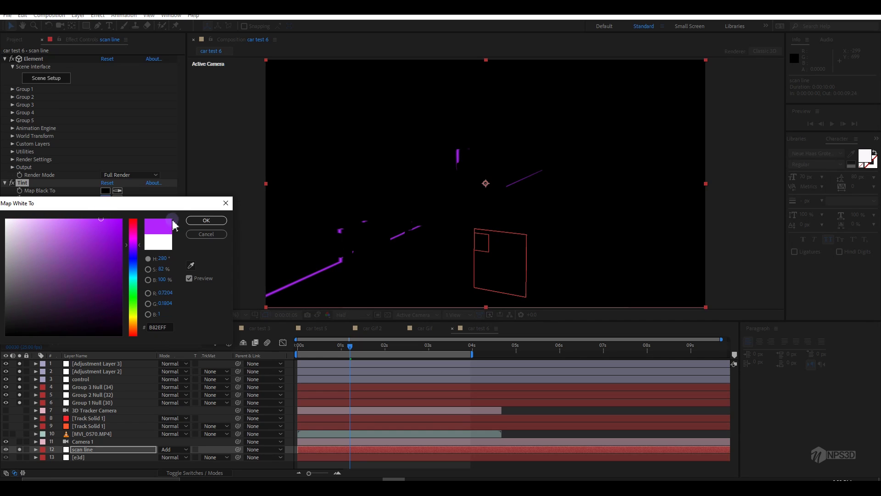
left_click(198, 220)
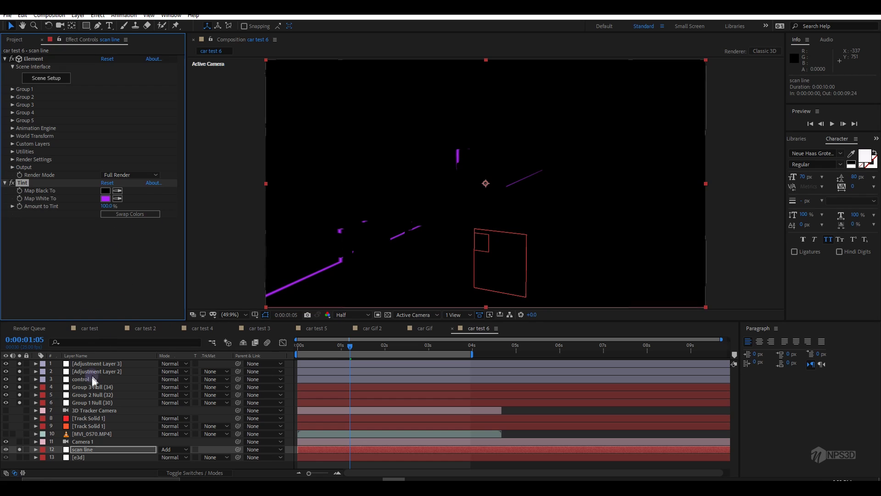
- Unsolo the scan line and scrub near one second to check the purple line
left_click(19, 457)
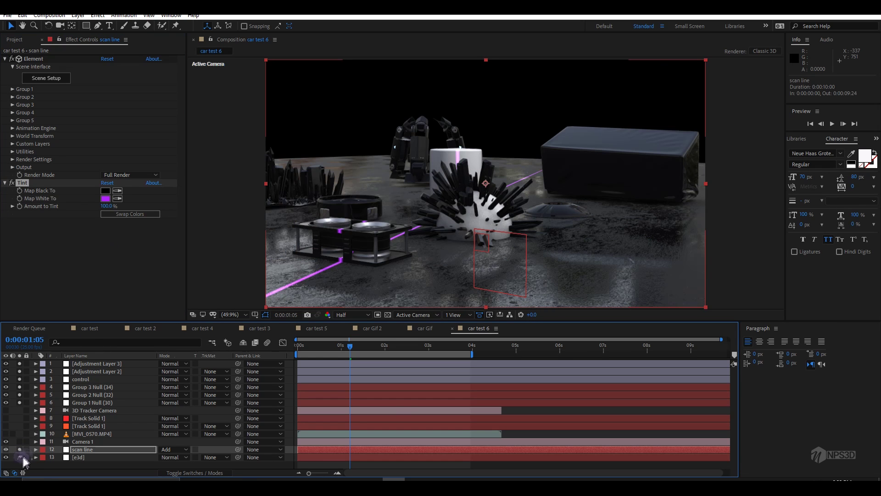
left_click(340, 351)
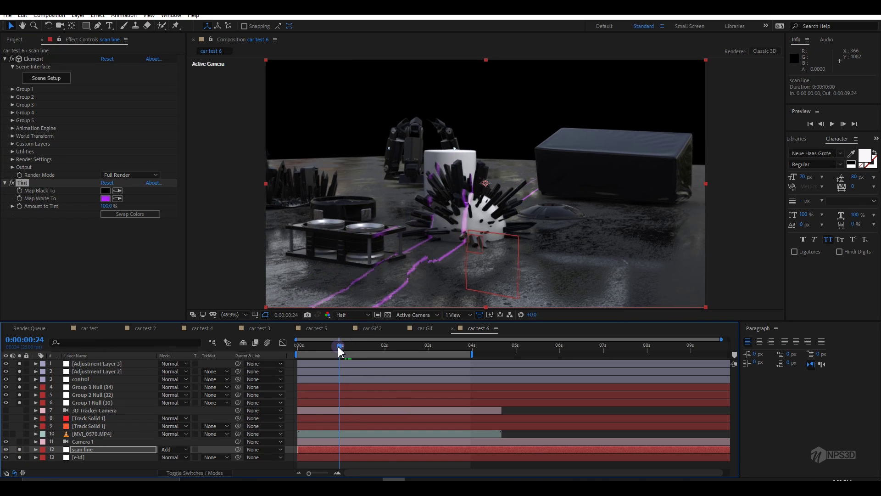
left_click_drag(339, 351, 348, 353)
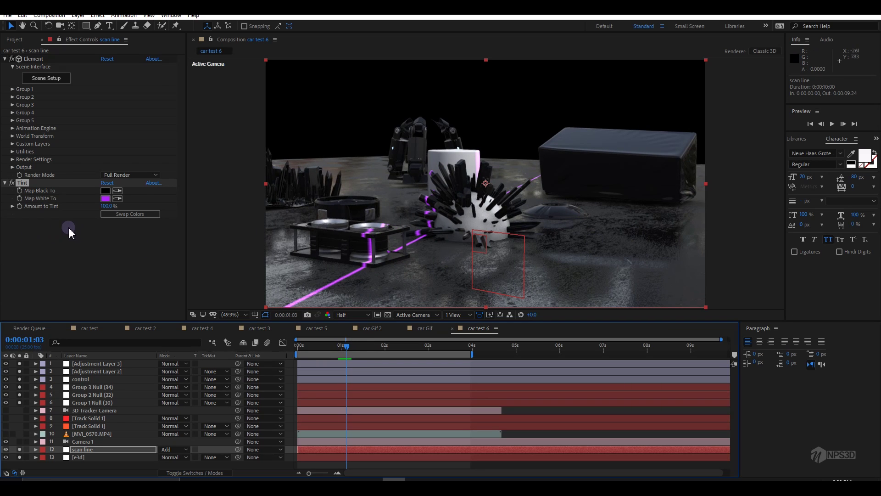
left_click(76, 245)
- Add Glow to the scan line with Glow Intensity 0.6 and Glow Radius 45
key("ctrl+space")
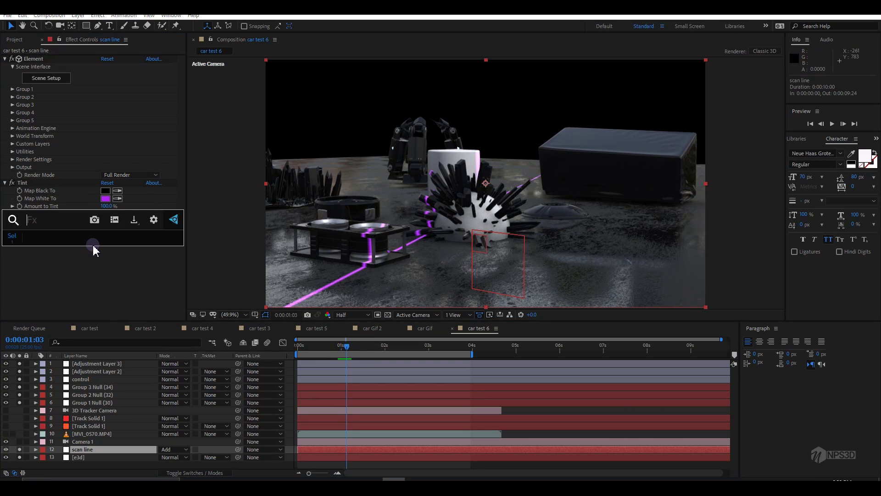
type("glo")
key("Return")
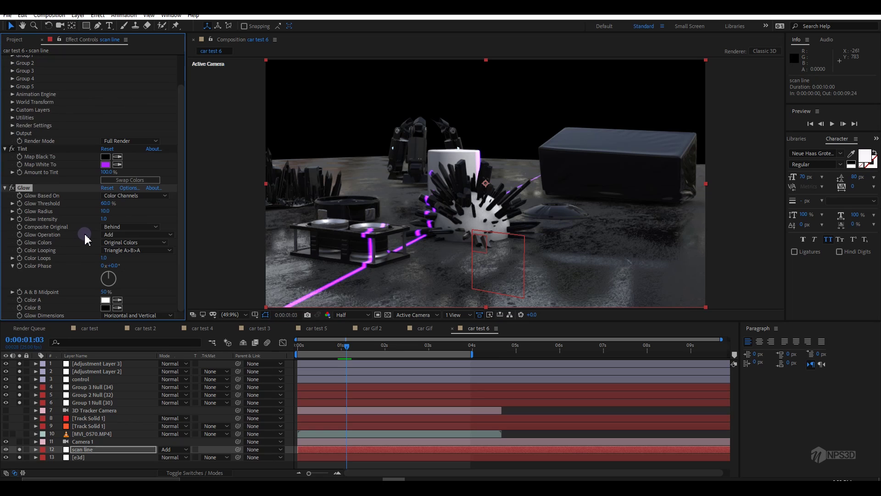
left_click_drag(103, 219, 133, 213)
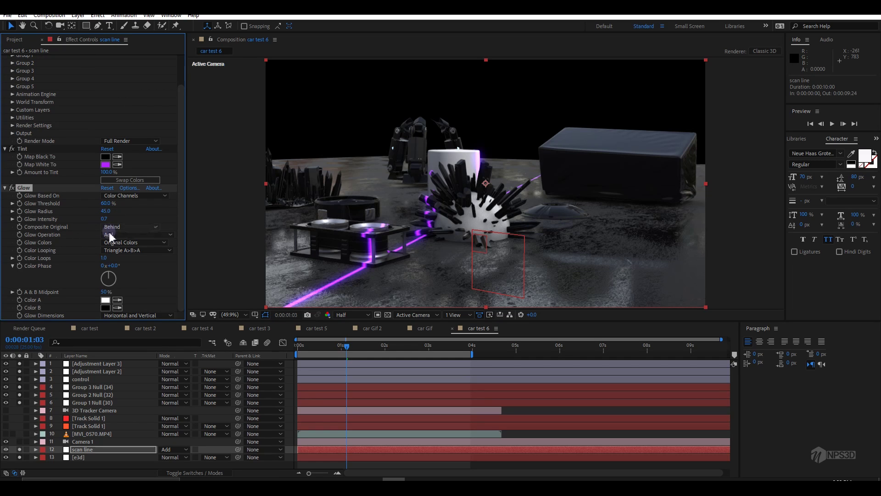
left_click(107, 211)
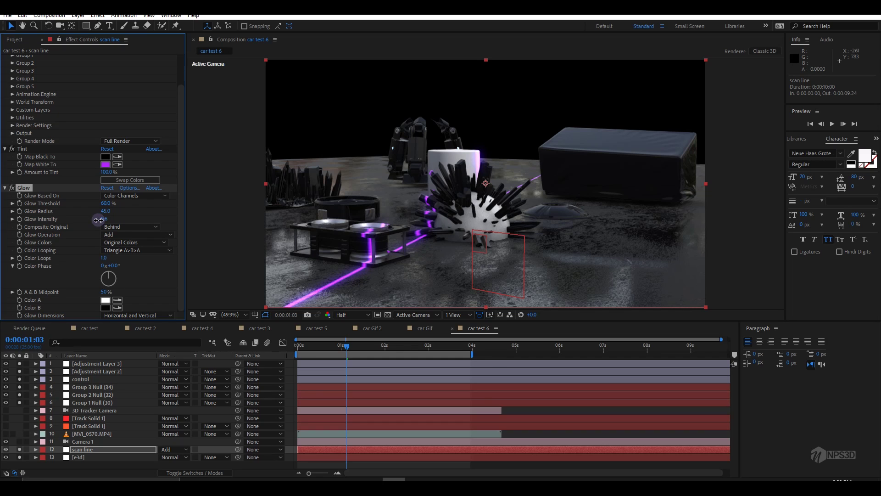
left_click(5, 150)
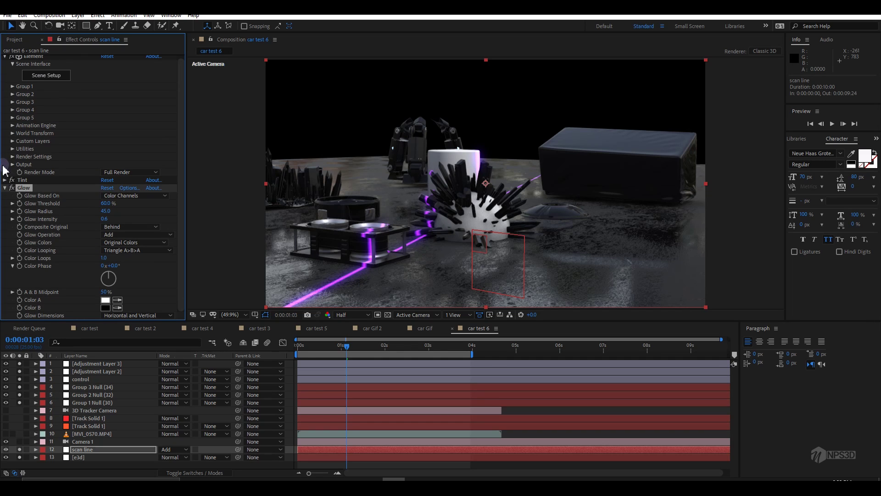
left_click(5, 188)
- Add an Exposure effect and set its Exposure to 1
key("ctrl+space")
type("expo")
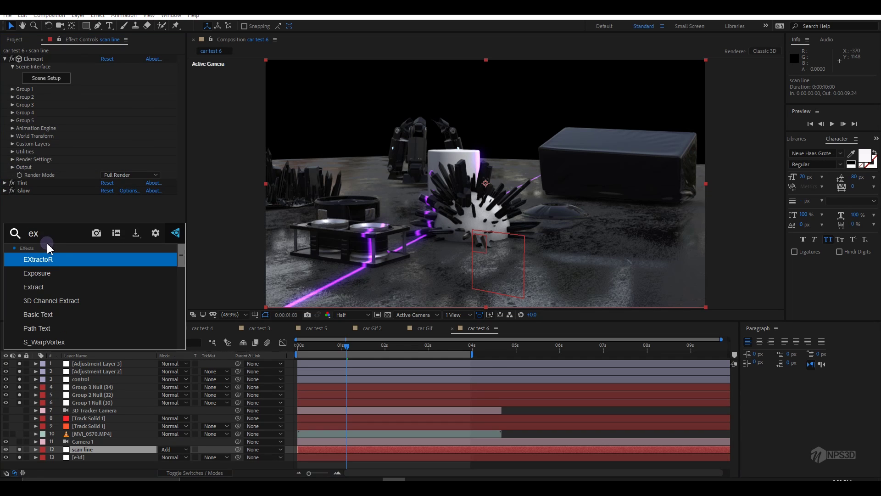
key("Return")
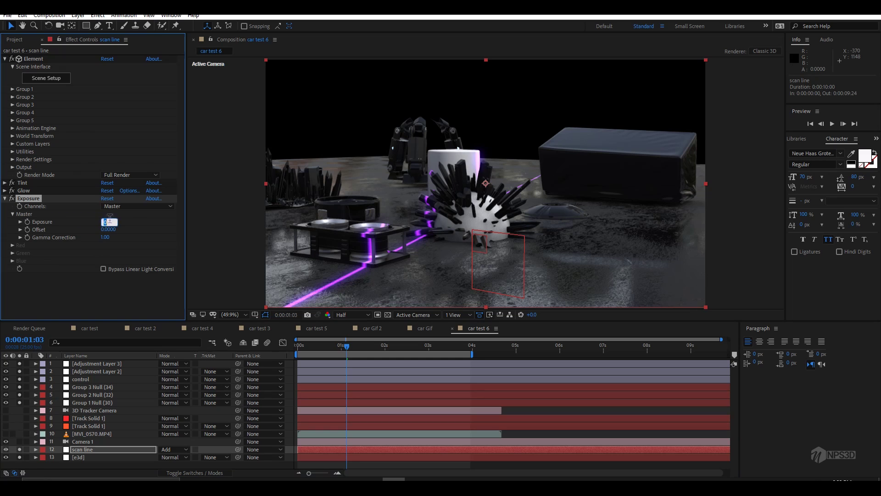
type("2")
key("Return")
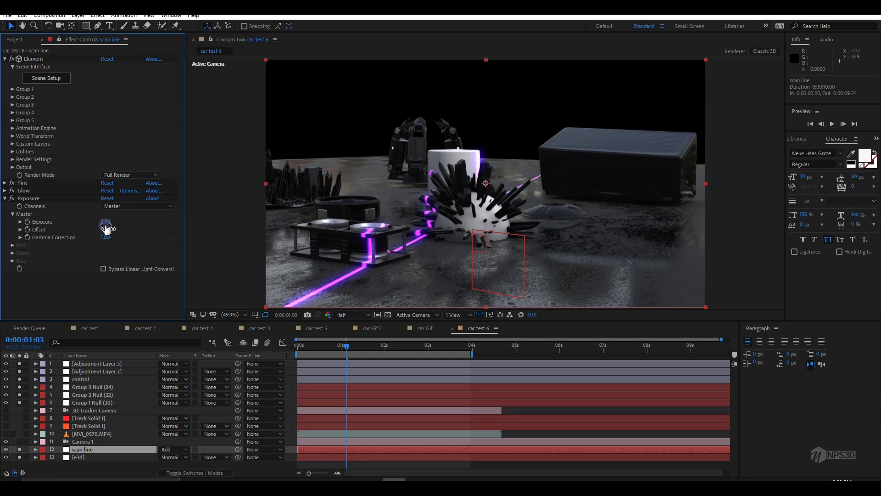
type("1")
key("Return")
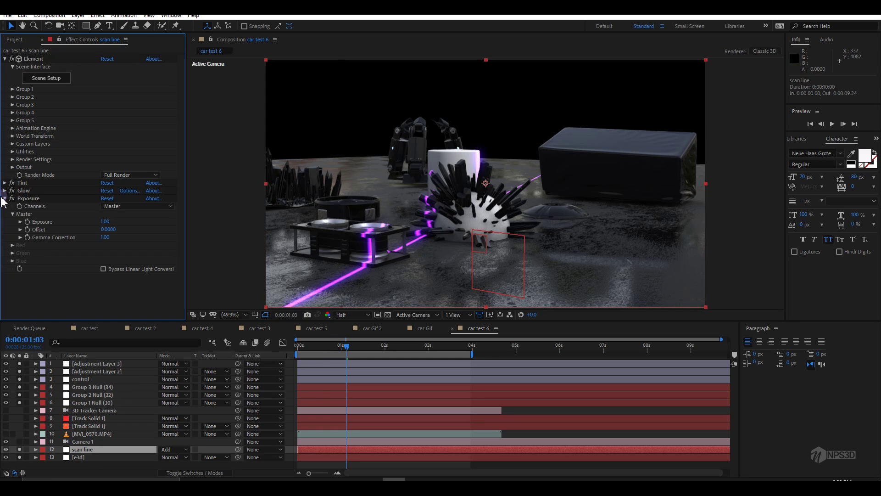
- Lower the scan line's Matte Feather to 2 and duplicate the layer as scan line 2
left_click(13, 167)
scroll(166, 126, "down", 5)
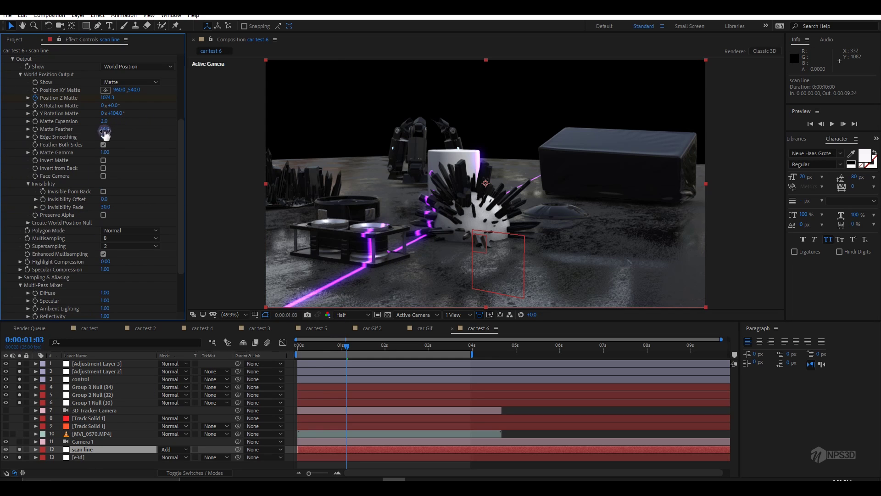
key("Return")
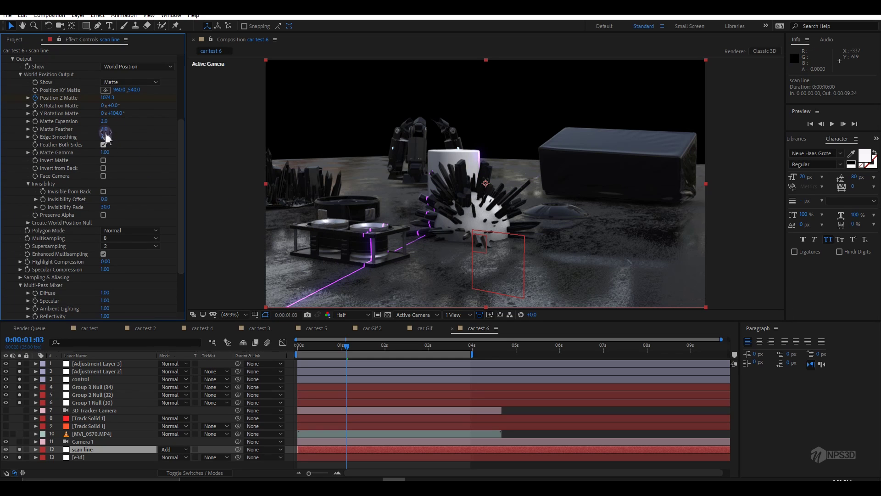
left_click(87, 451)
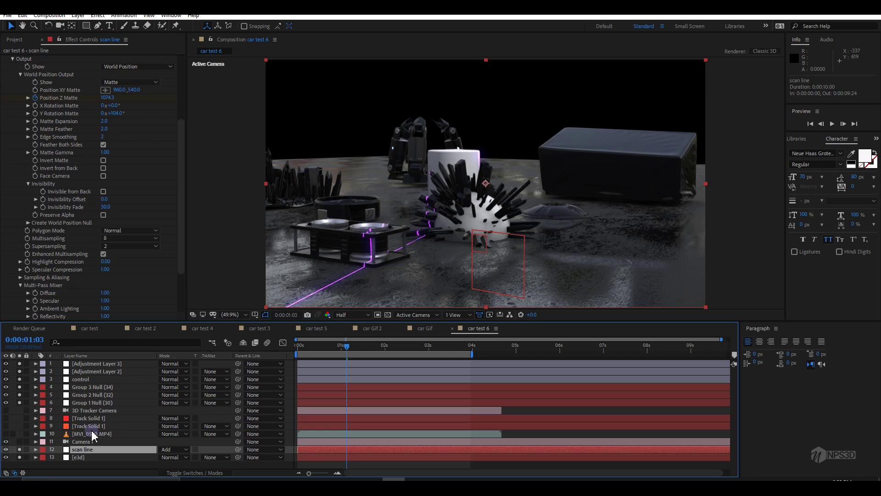
key("ctrl+d")
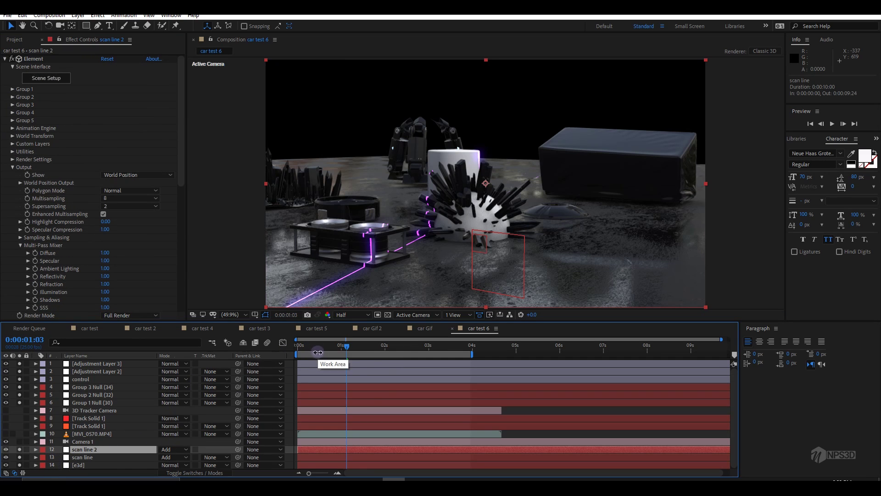
- Delay scan line 2's Position Z Matte start keyframe to 0:00:00:15
key("u")
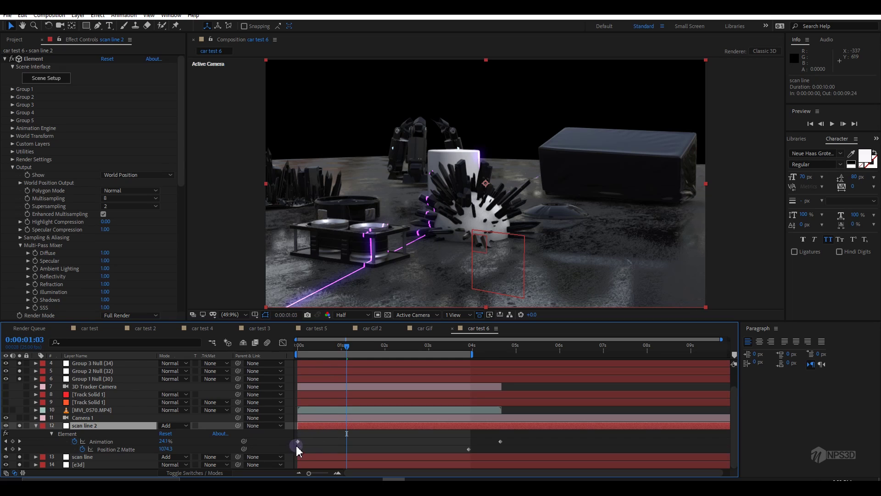
left_click_drag(337, 354, 298, 347)
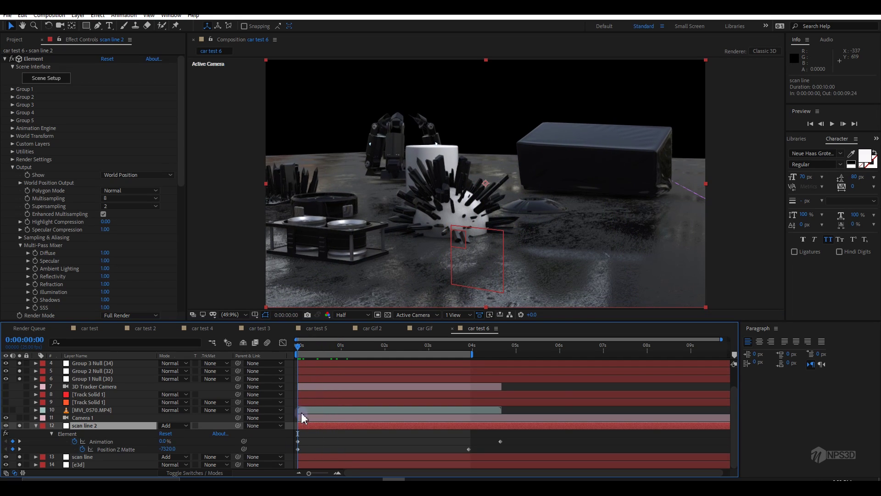
left_click_drag(299, 449, 323, 448)
- Shift scan line 2's Tint Map White To colour from purple to red
left_click(13, 167)
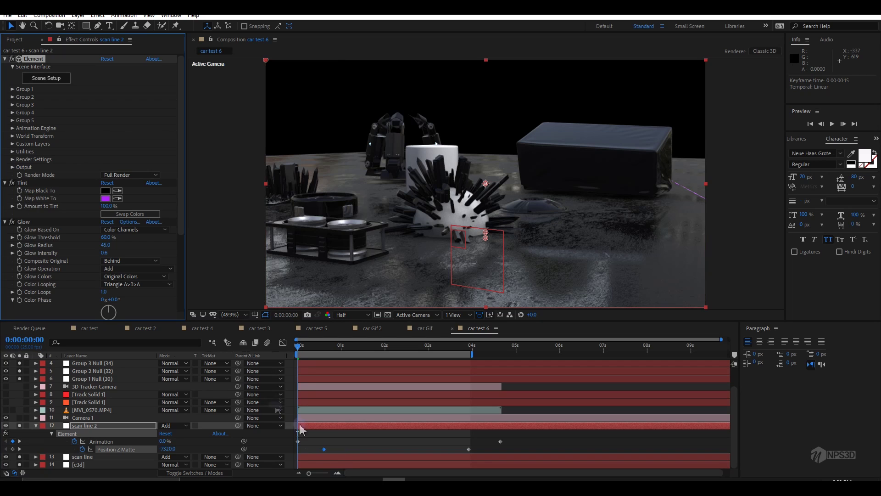
left_click(106, 199)
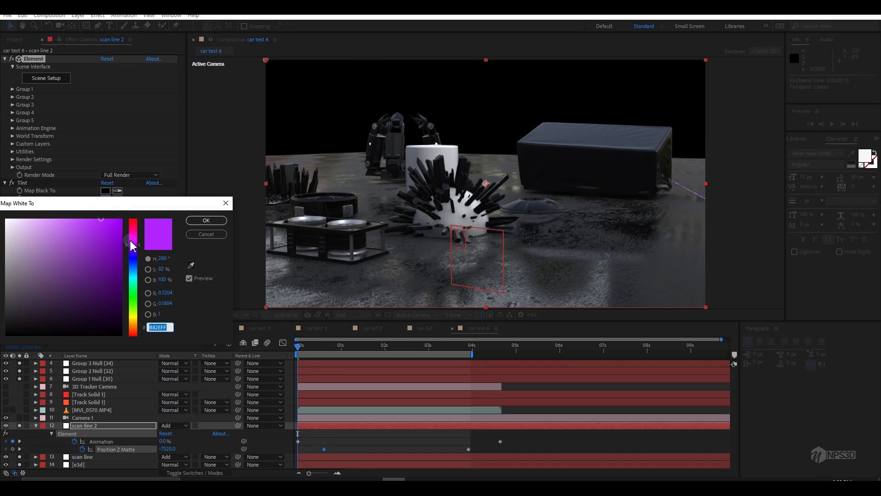
left_click_drag(131, 245, 132, 221)
- Confirm the red tint and expose scan line 2's World Position Output settings at a mid-sweep frame
left_click(206, 220)
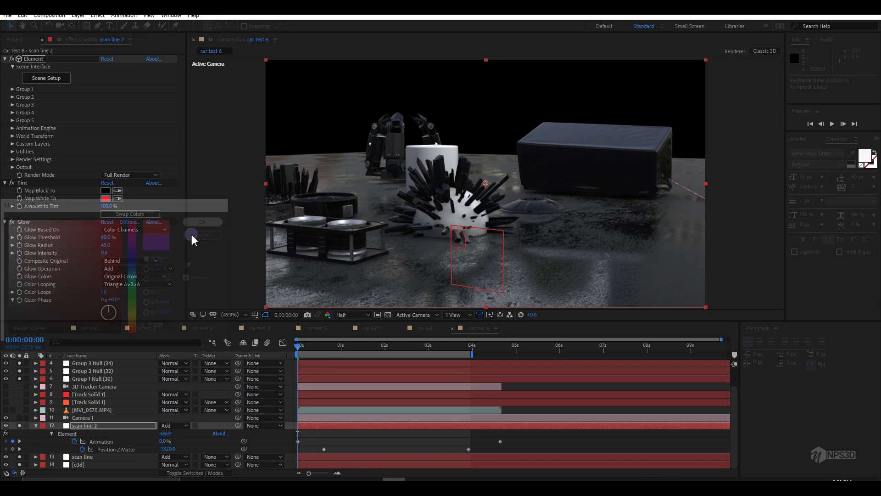
left_click(4, 182)
left_click(4, 191)
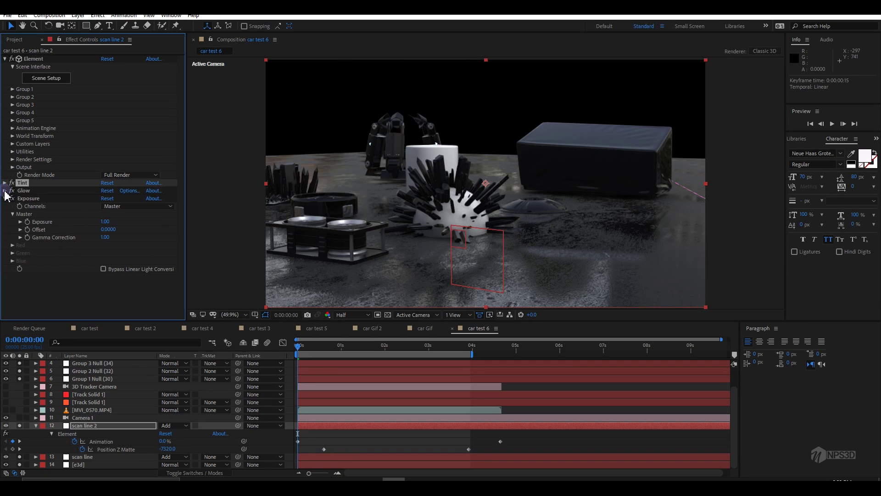
left_click(12, 167)
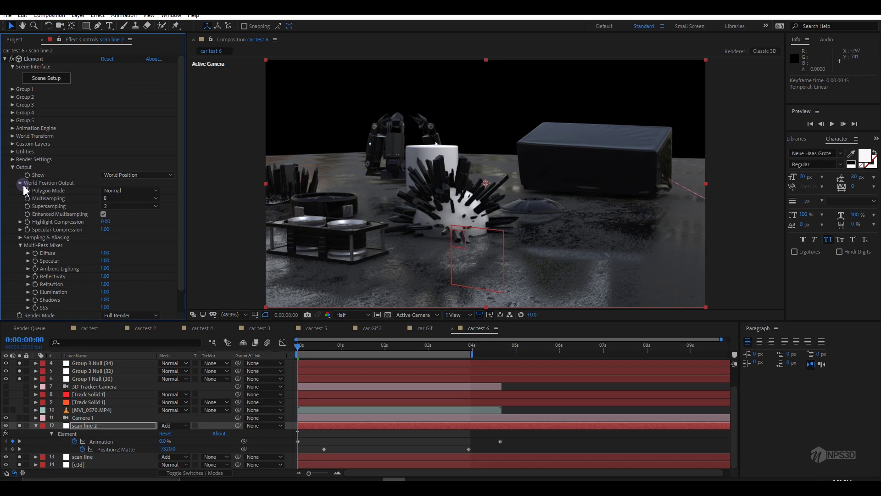
left_click(20, 183)
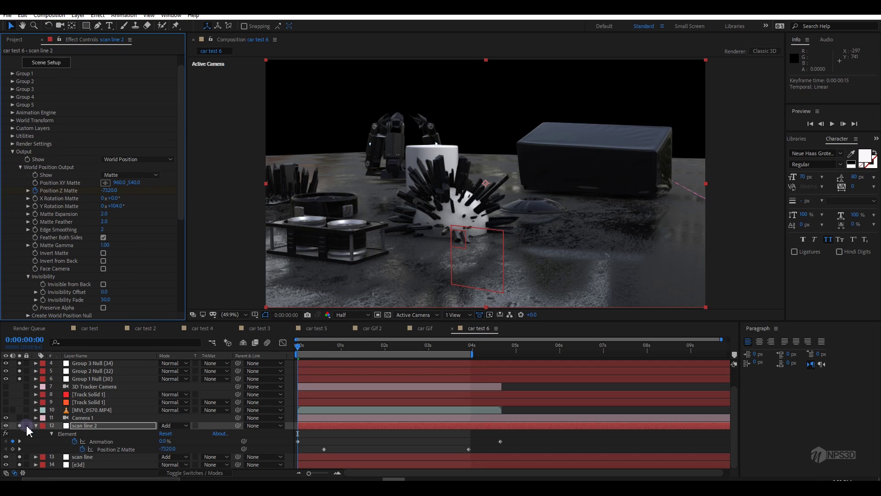
left_click(21, 454)
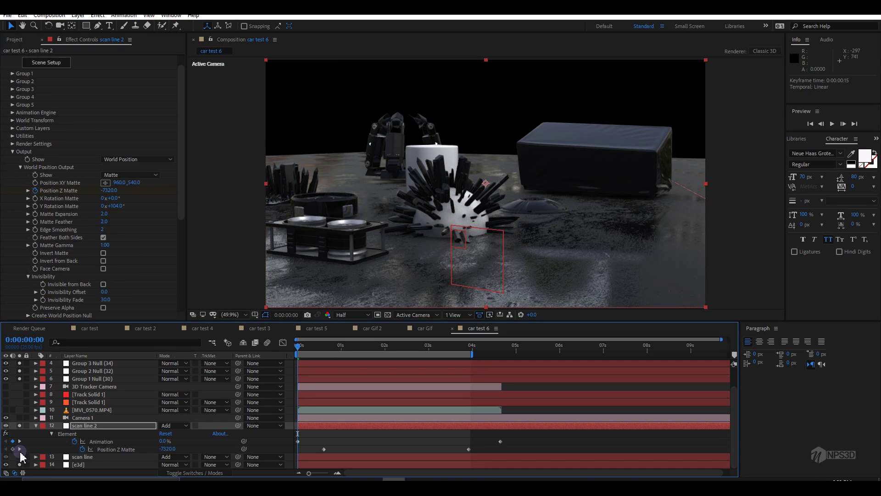
left_click(400, 353)
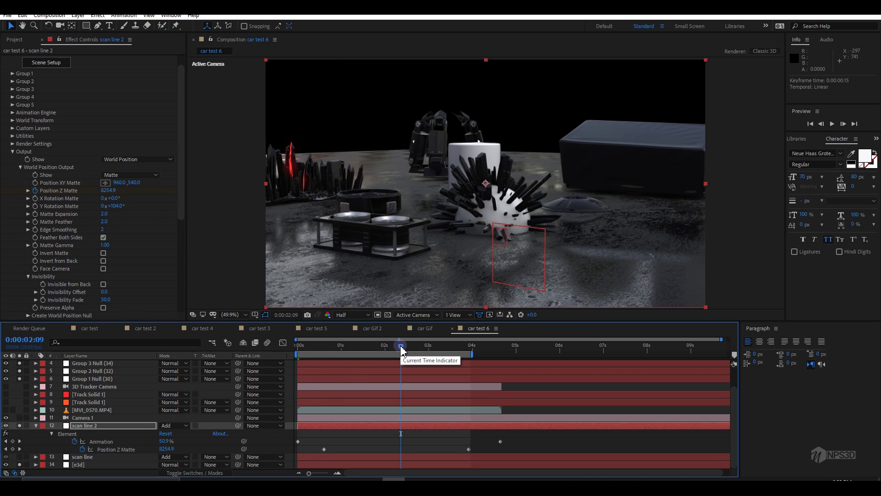
left_click_drag(403, 353, 360, 354)
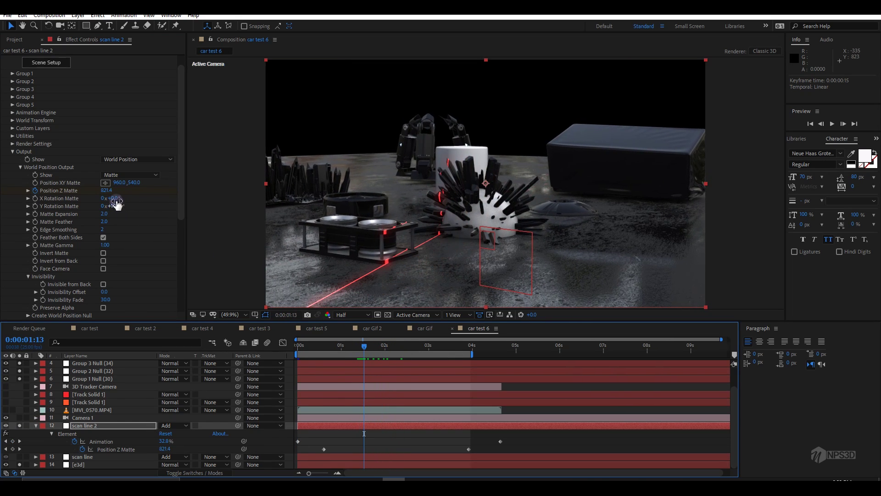
- Turn scan line 2's matte 110° on Y and set its Matte Feather to 8
mouse_move(117, 202)
left_mouse_down()
mouse_move(136, 209)
mouse_move(122, 205)
left_mouse_up()
key("ctrl+z")
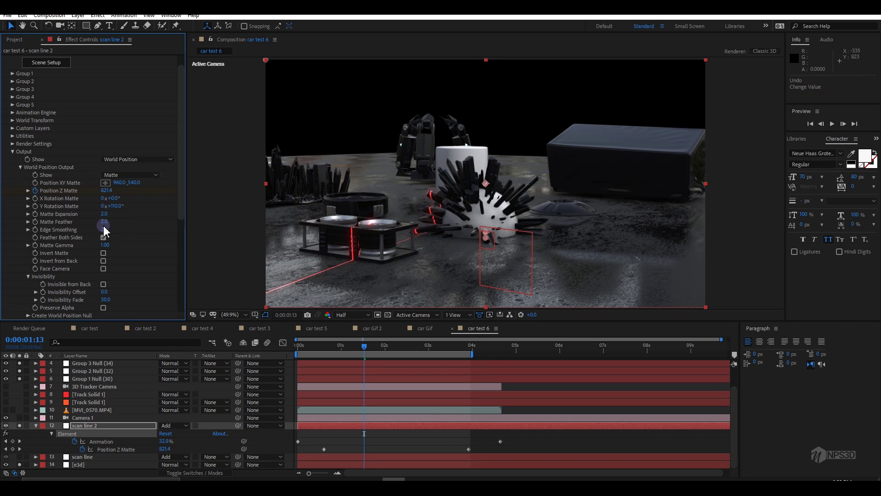
key("Return")
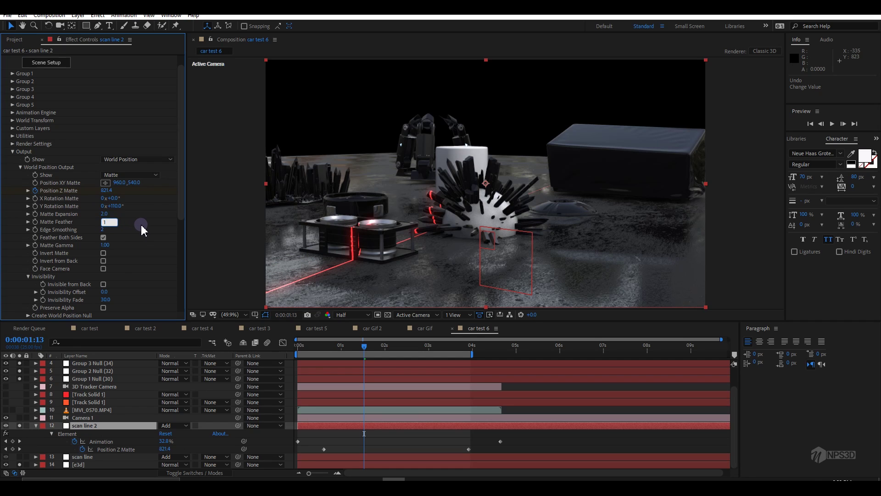
type("8")
key("Return")
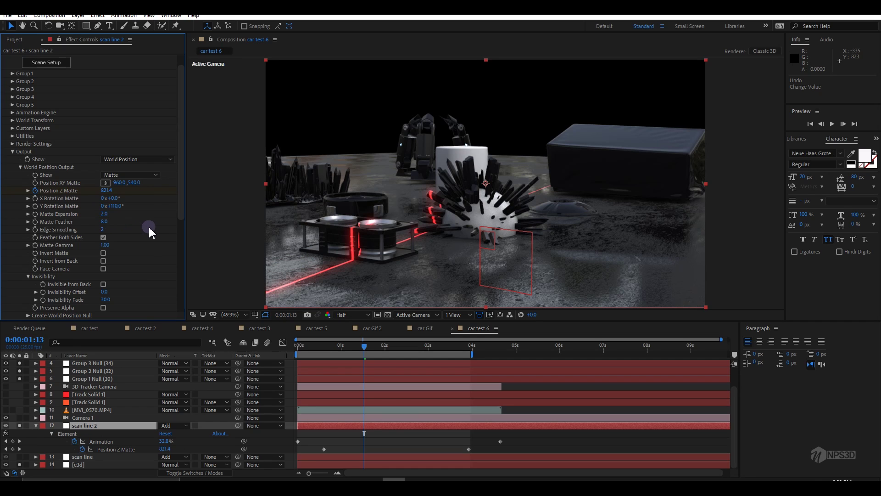
- Raise the scan line layer's Matte Feather to 6
left_click(84, 457)
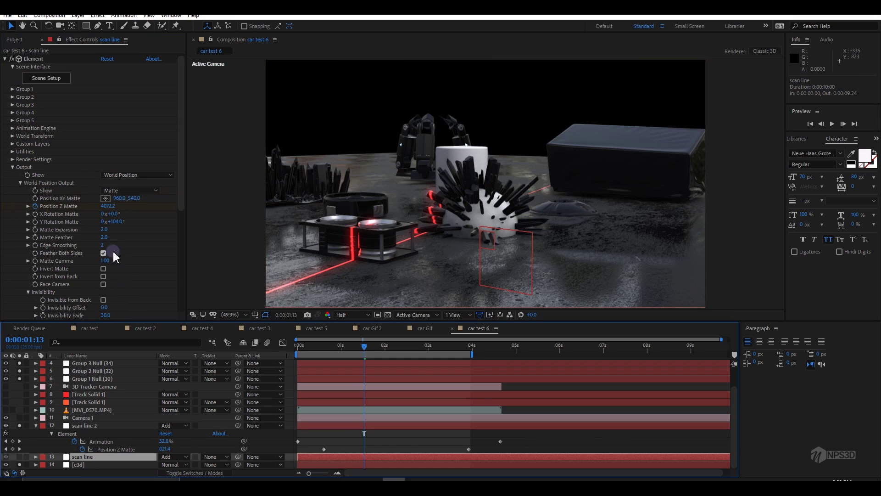
left_click_drag(104, 240, 141, 247)
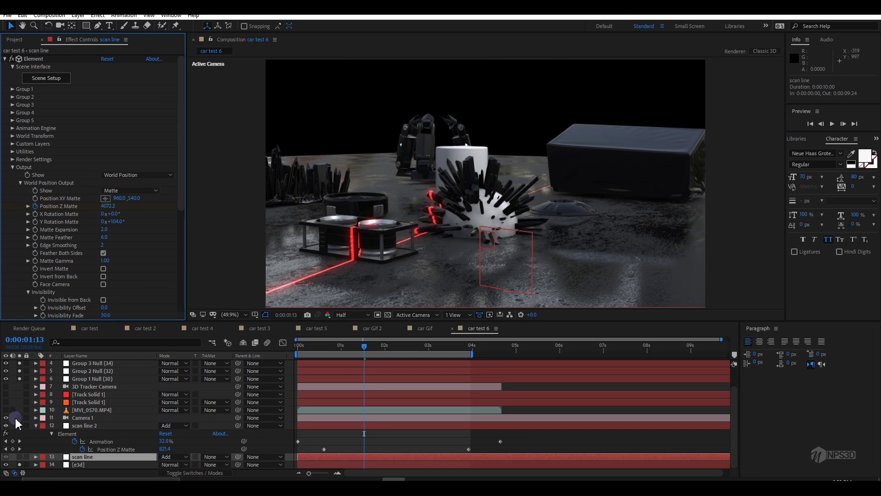
left_click(35, 426)
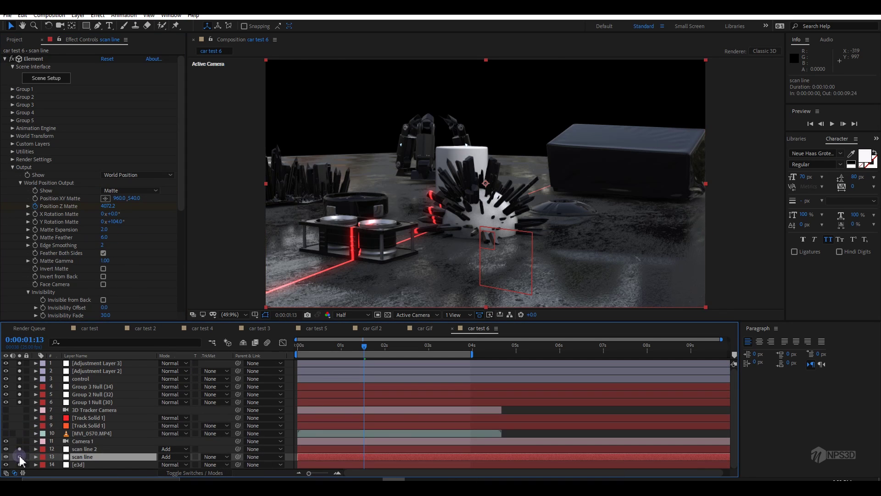
- Preview both lasers from the start and stop mid-sweep
left_click_drag(360, 350, 298, 350)
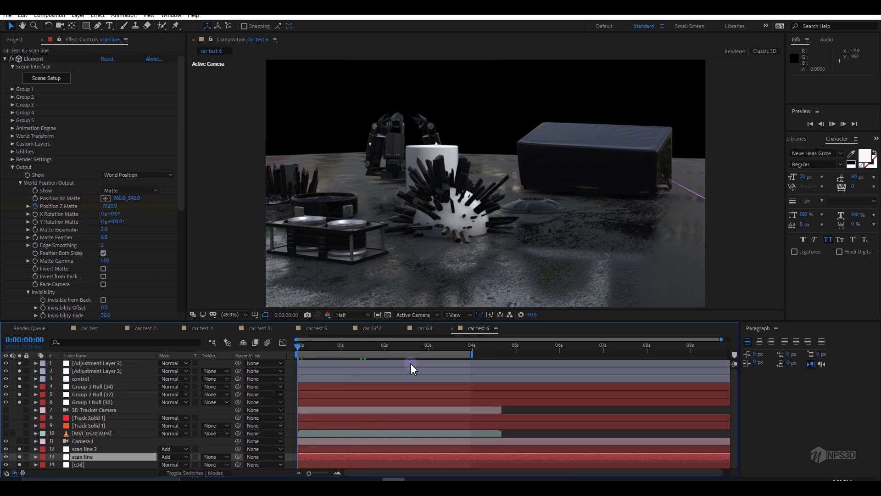
key("space")
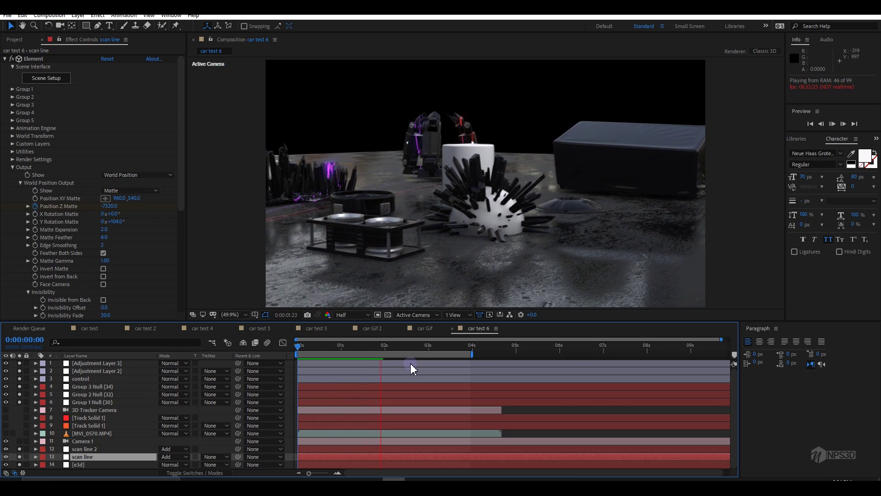
key("space")
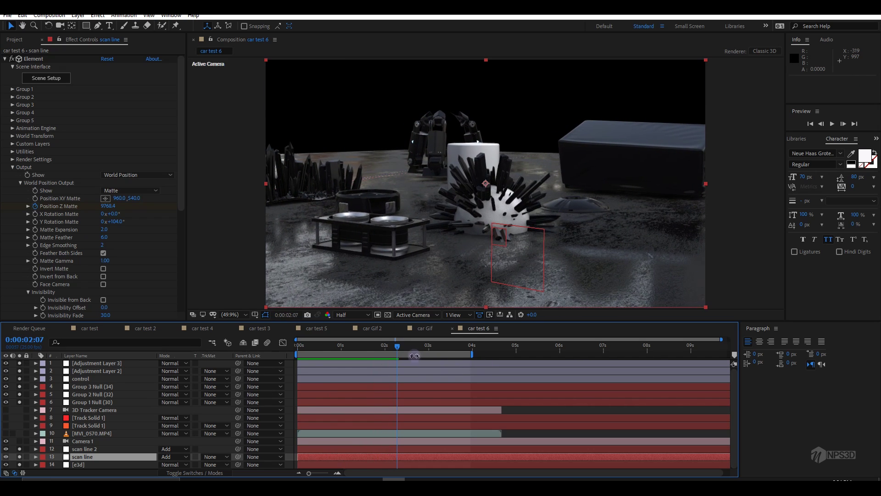
mouse_move(387, 348)
left_mouse_down()
mouse_move(364, 354)
mouse_move(379, 351)
left_mouse_up()
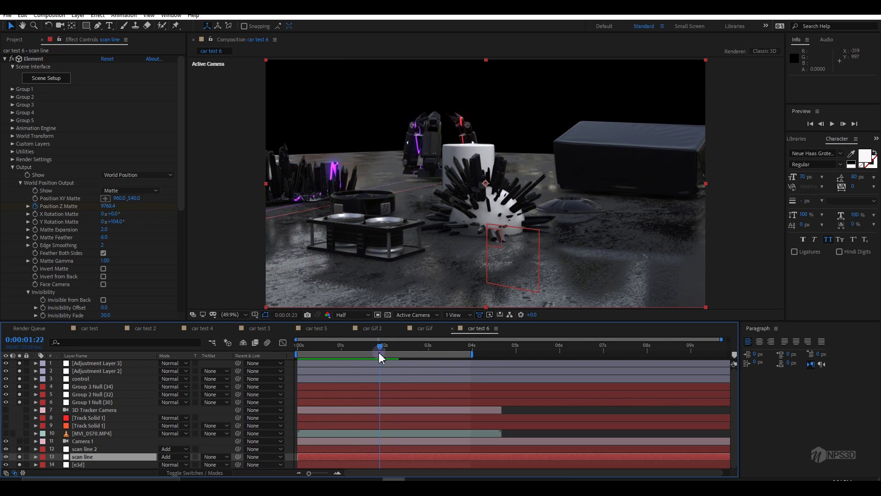
- Drag scan line 2's last Position Z Matte keyframe later and preview both lasers again
left_click(124, 449)
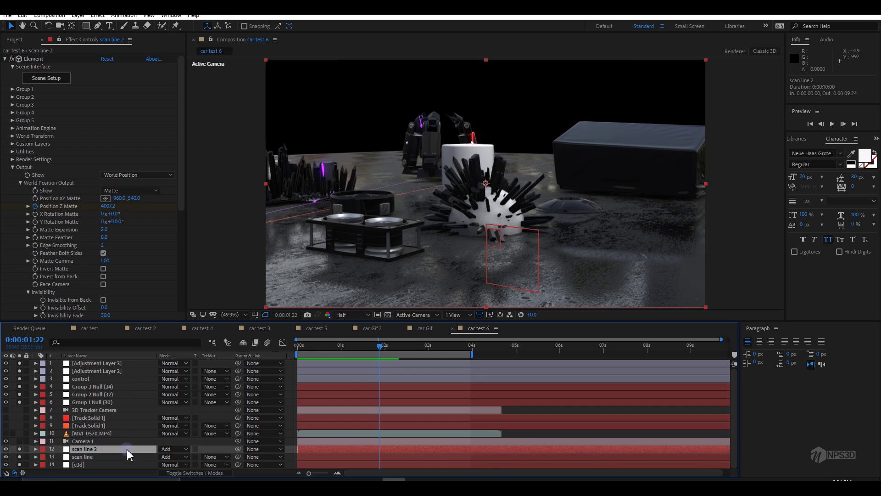
key("u")
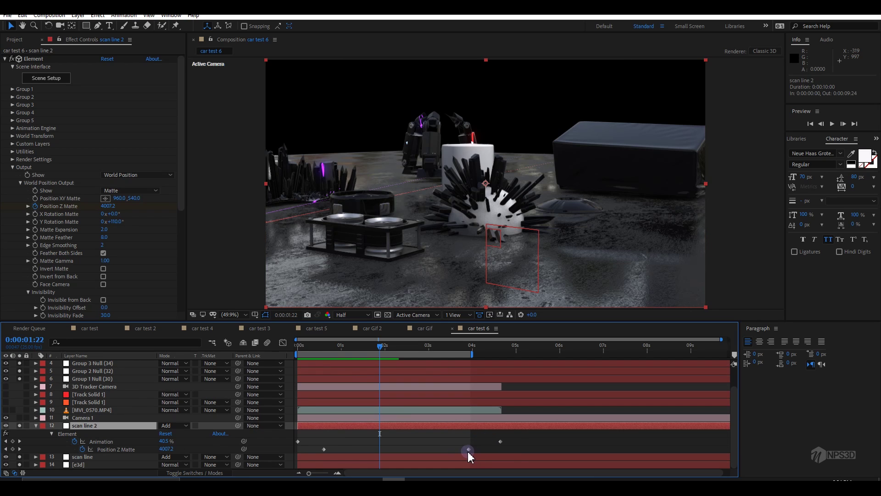
left_click_drag(468, 449, 514, 449)
key("space")
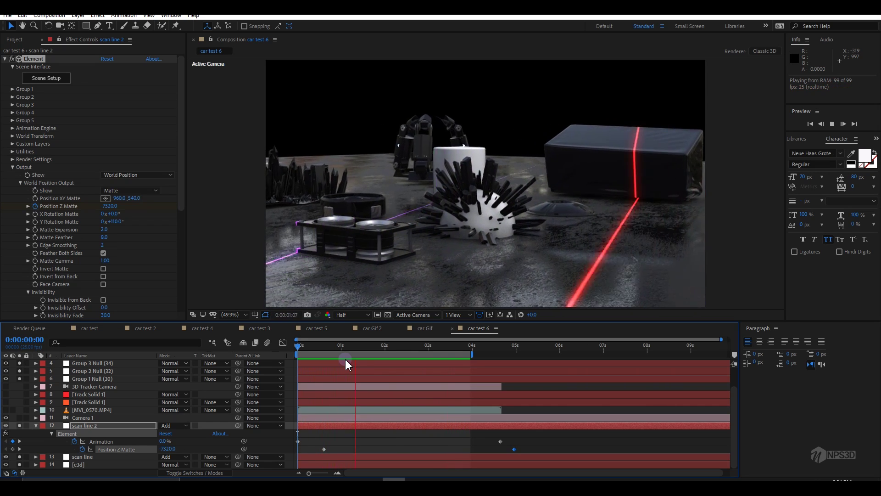
- Preview car test 4, then switch to car test 3 and rewind to its first frame
left_click(214, 329)
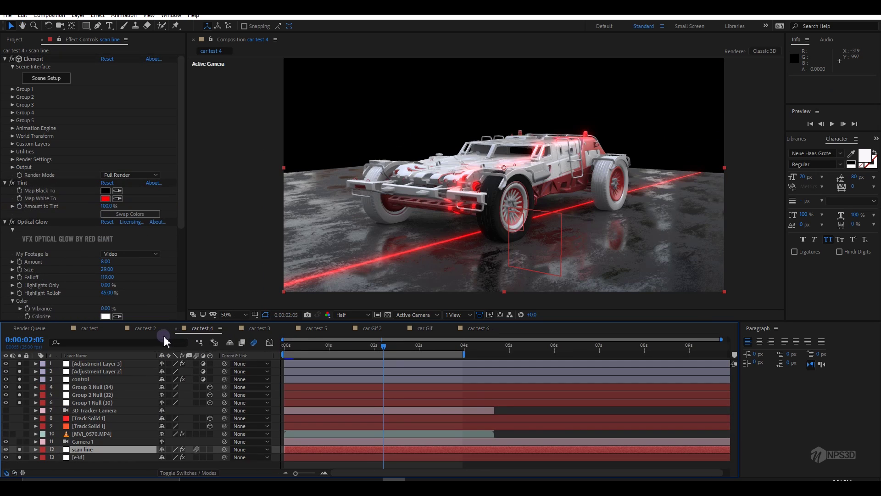
key("space")
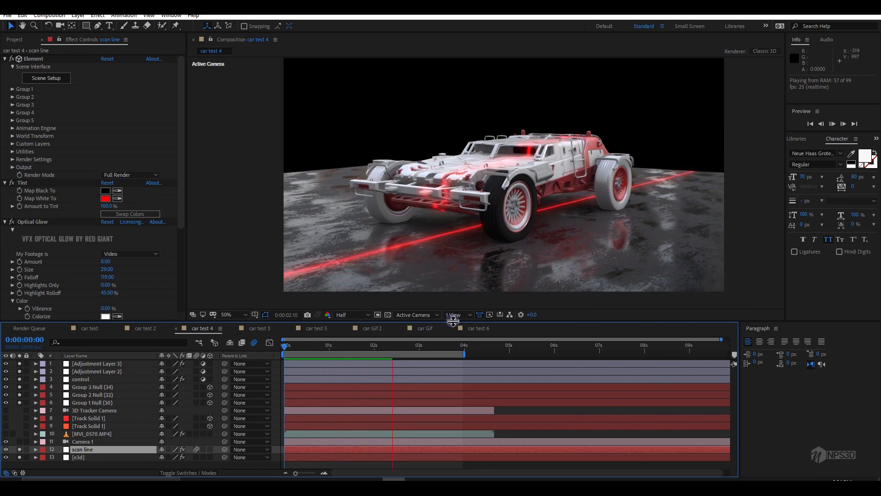
left_click(259, 329)
left_click_drag(341, 350, 278, 362)
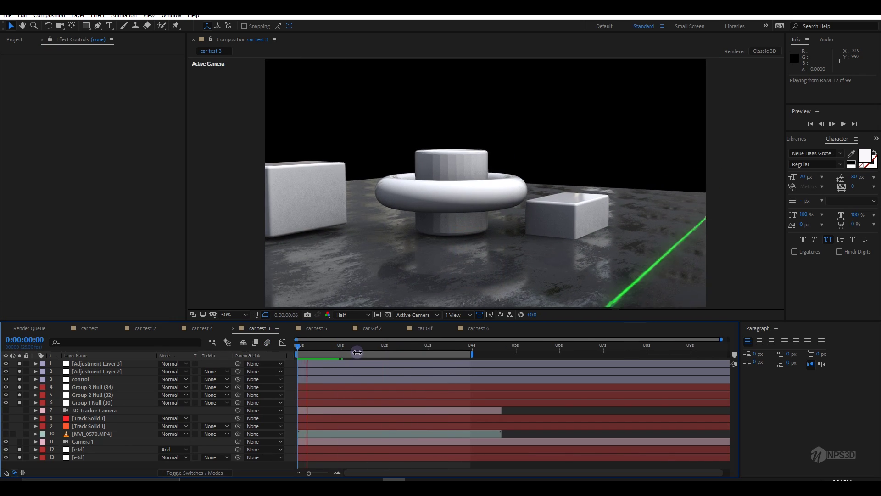